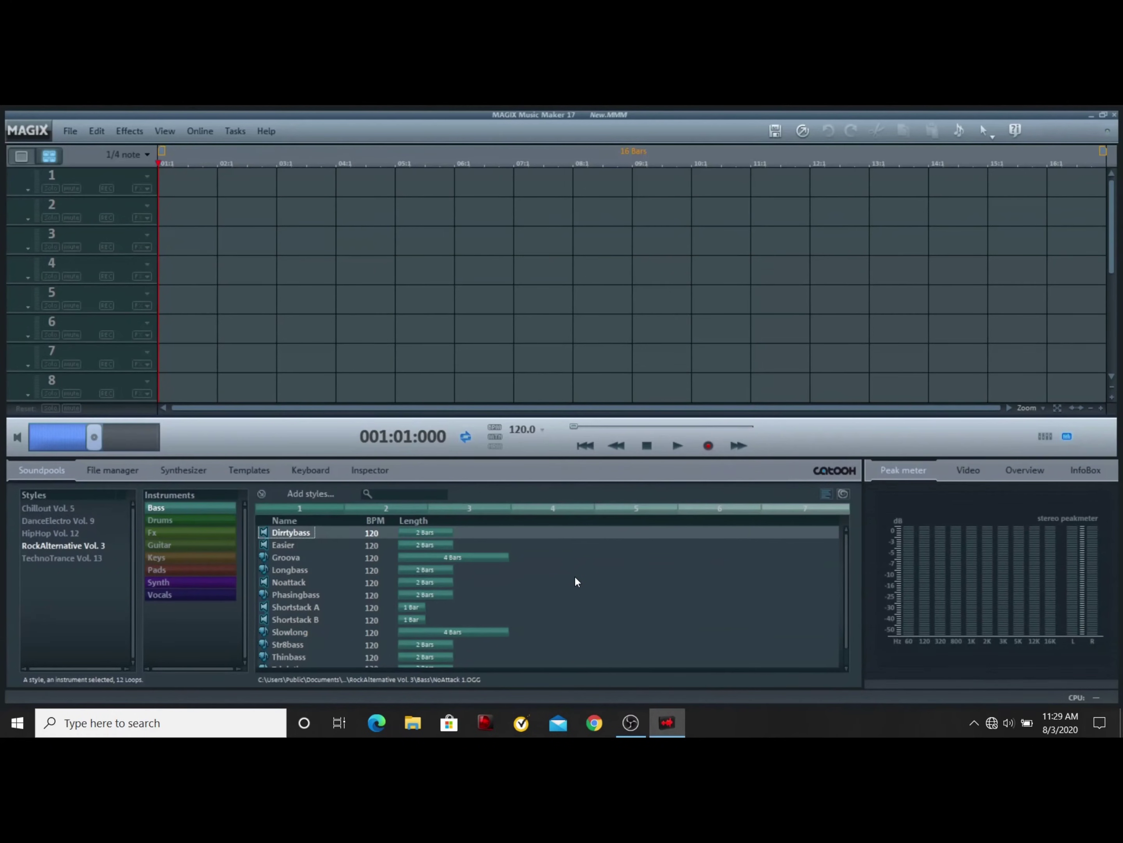
Step: Audition bass loops from the RockAlternative Vol. 3 and DanceElectro Vol. 9 styles
left_click(299, 606)
left_click(291, 570)
left_click(289, 558)
scroll(295, 650, "down", 1)
left_click(296, 656)
left_click(66, 521)
left_click(309, 544)
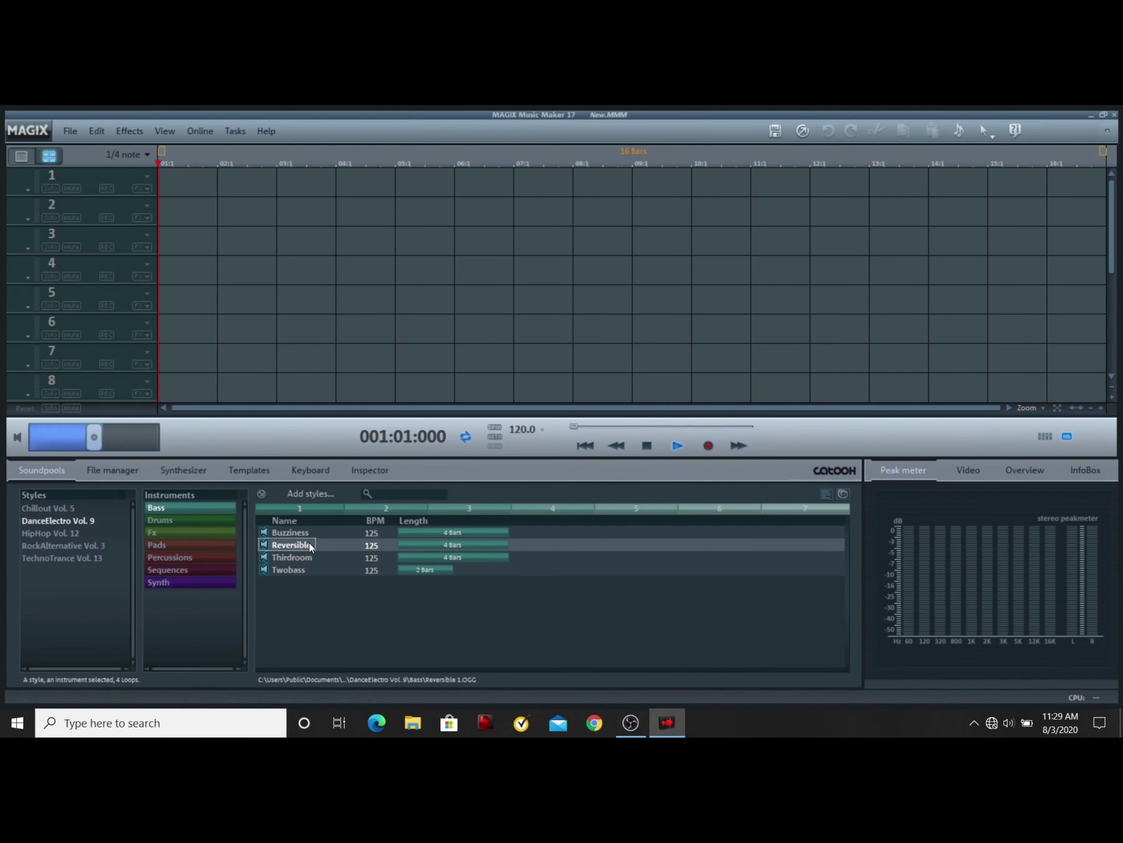
left_click(303, 558)
left_click(302, 569)
left_click(294, 532)
Step: Audition the bass loops in the HipHop Vol. 12 style
left_click(67, 534)
left_click(290, 545)
left_click(289, 559)
left_click(286, 571)
left_click(287, 582)
left_click(289, 595)
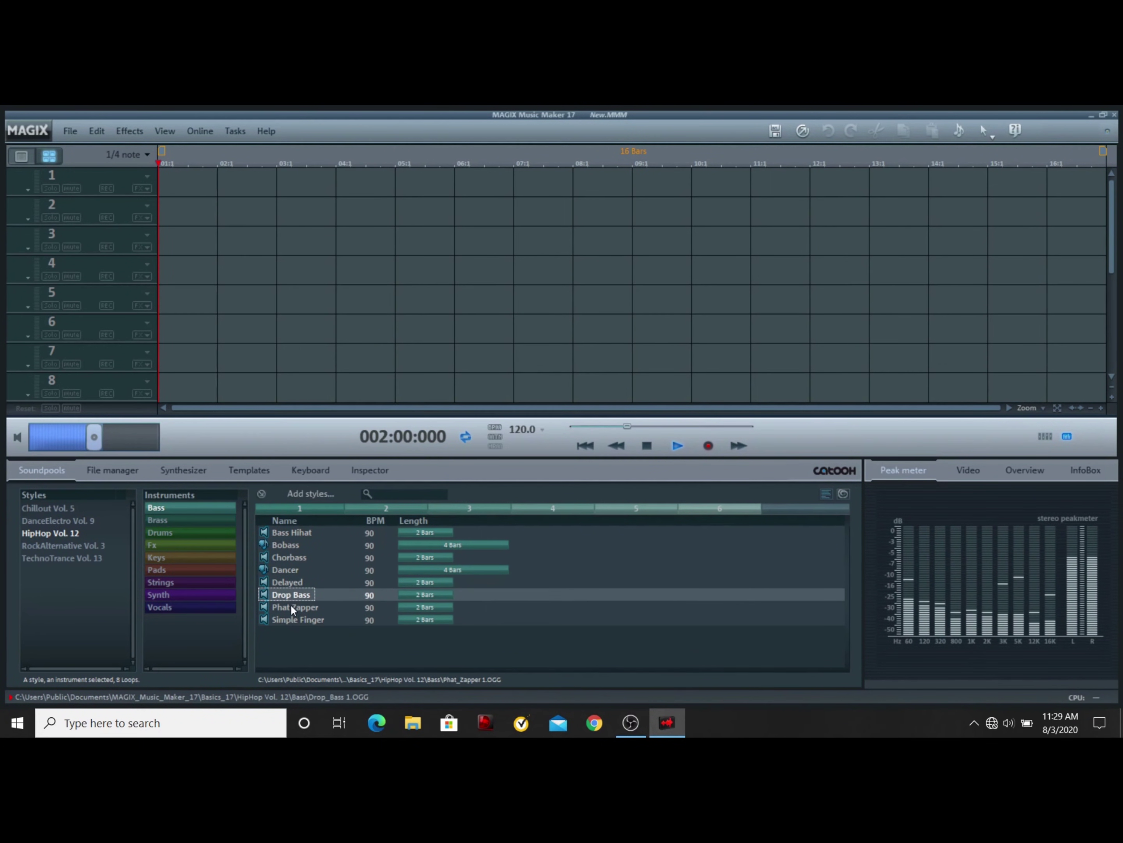
Step: Fill bars 1 to 8 of track 1 with four two-bar Phat Zapper bass loops, using pitches 3 and 6 for the last two
left_click(291, 606)
left_click_drag(298, 606, 206, 181)
left_click(545, 509)
left_click_drag(295, 607, 326, 181)
left_click(734, 509)
left_click(392, 509)
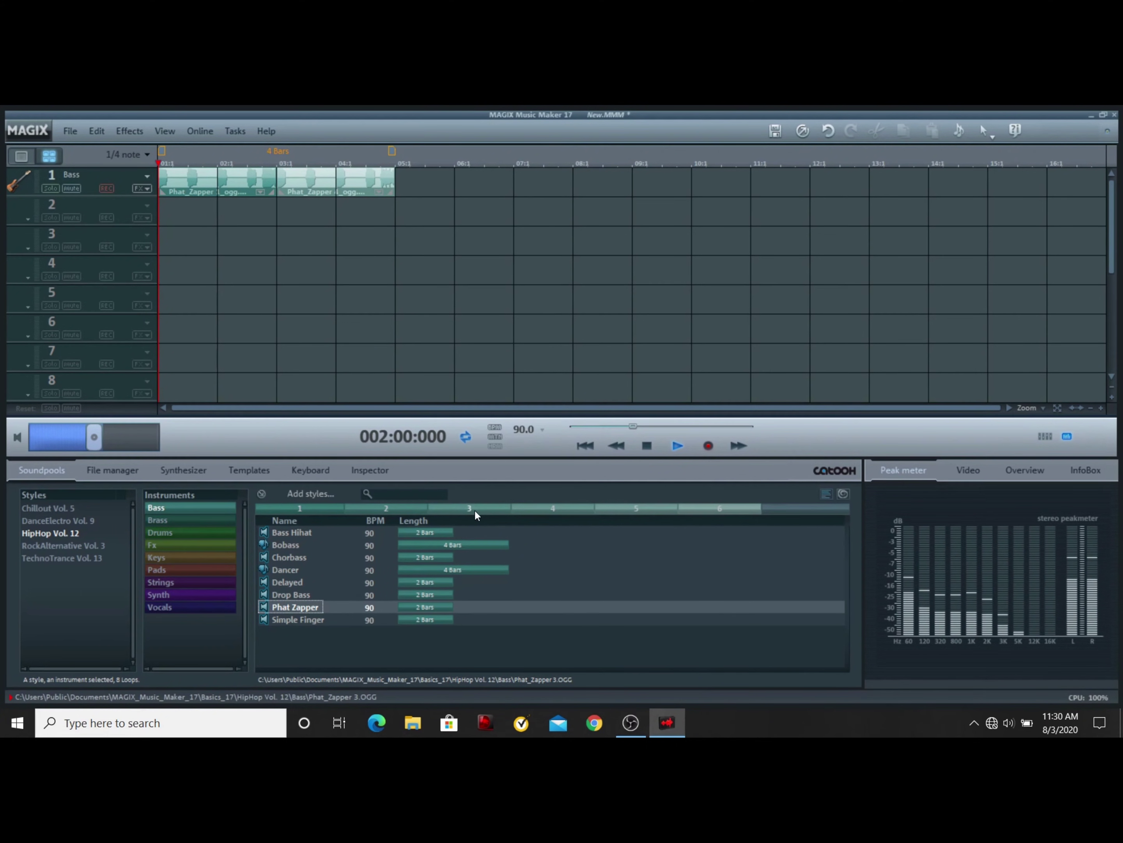
left_click_drag(474, 509, 455, 207)
left_click_drag(717, 511, 568, 207)
key("space")
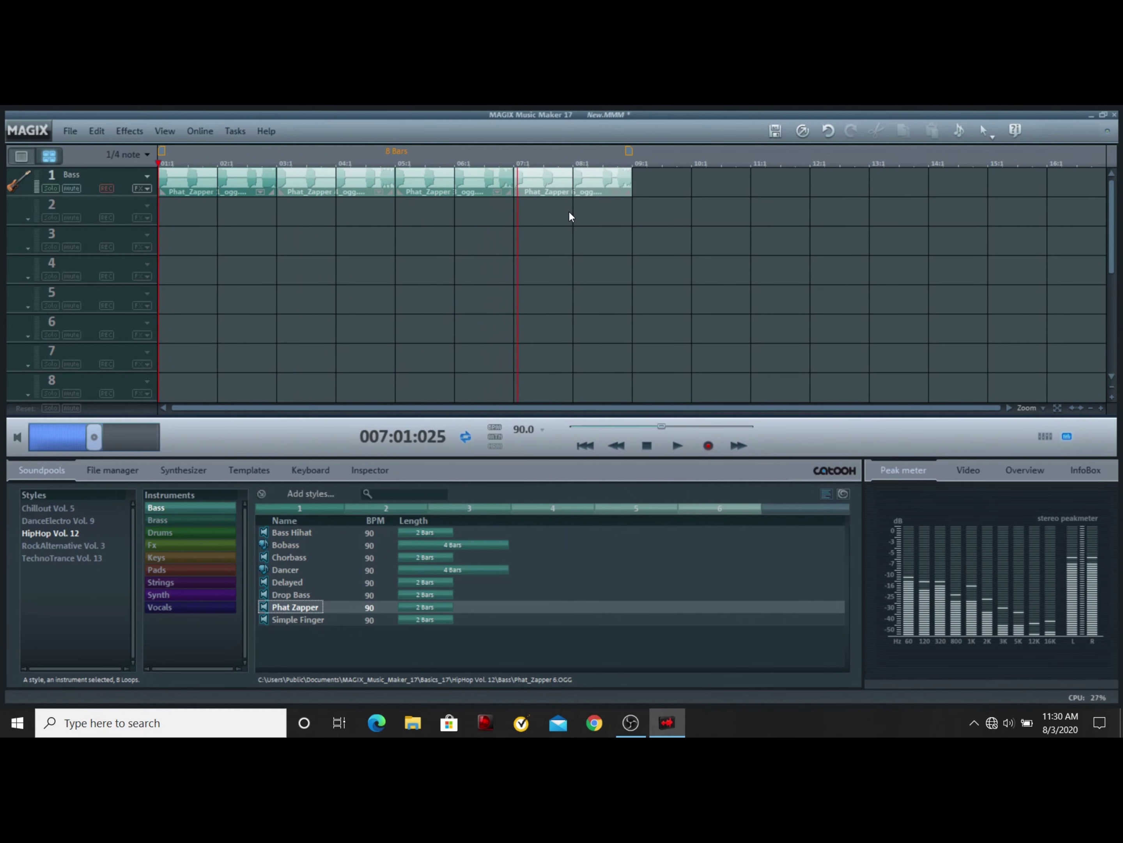
Step: Audition the pads, mallet and keys loops in the Chillout Vol. 5 style
left_click(58, 508)
left_click(174, 568)
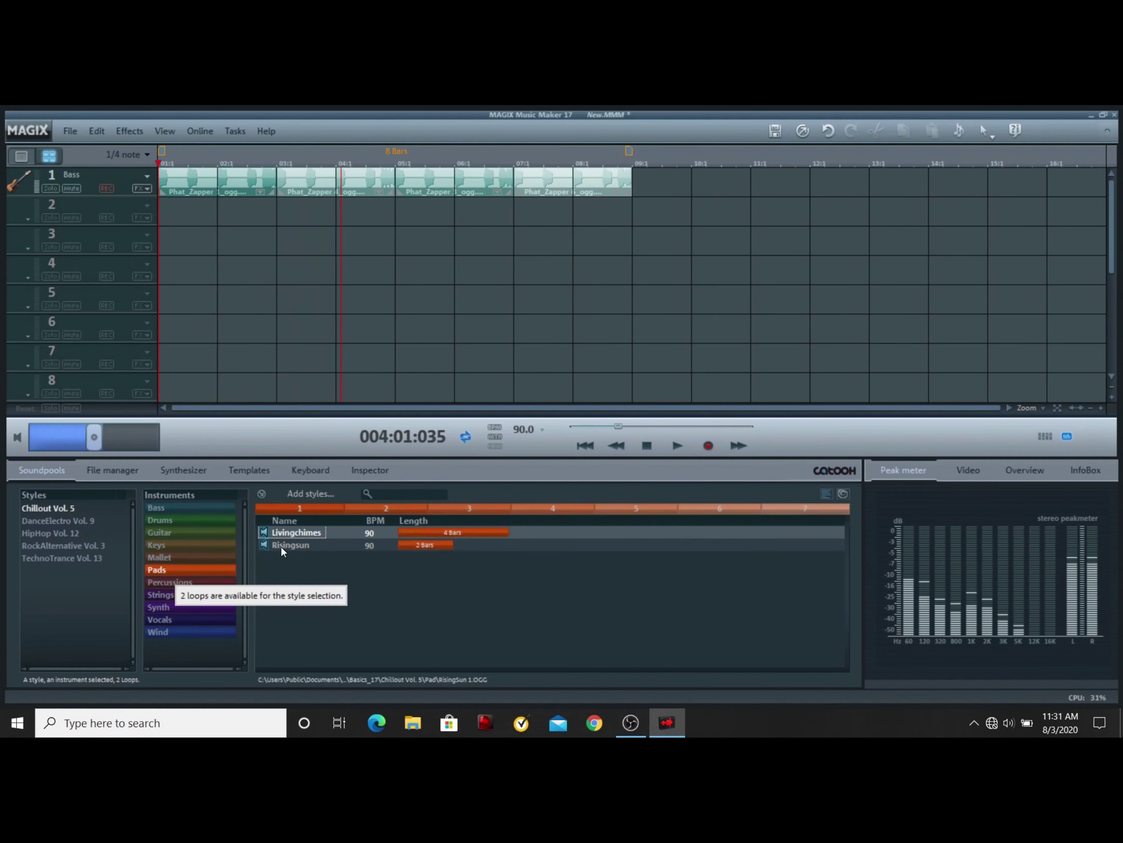
left_click(367, 546)
left_click(153, 554)
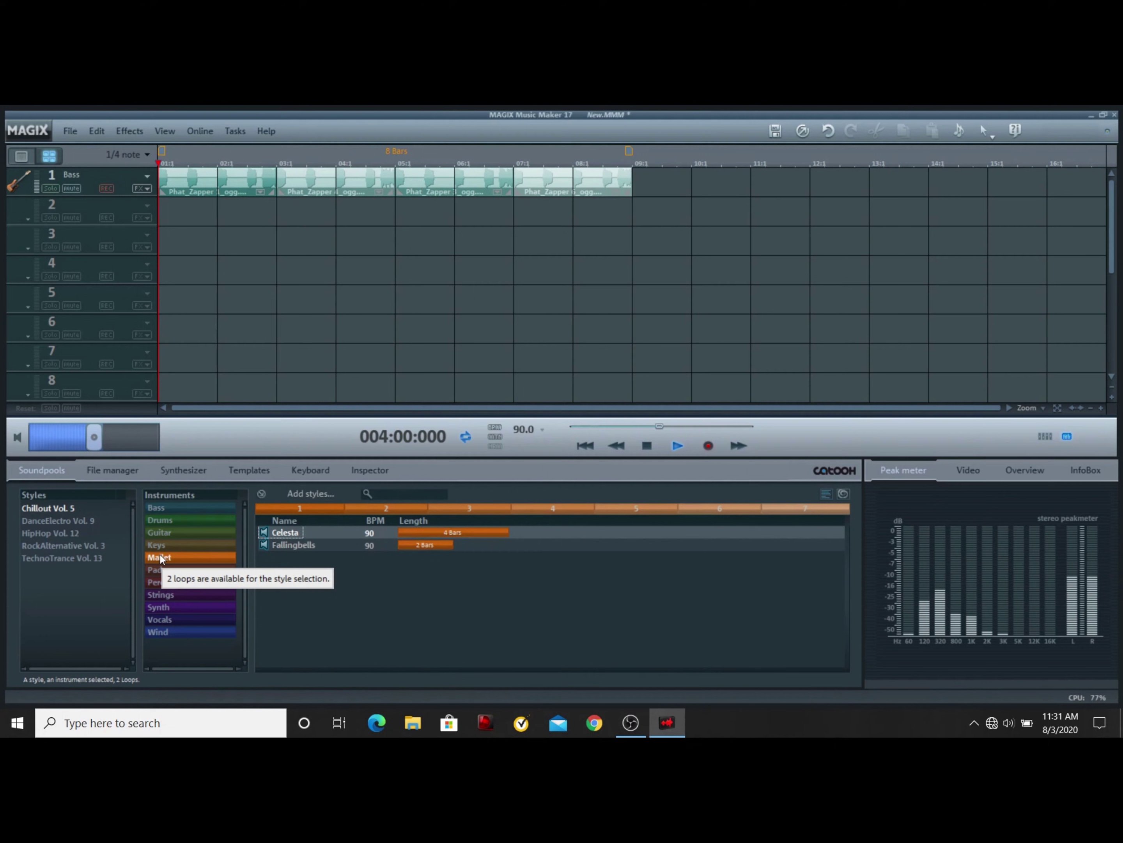
left_click(154, 544)
left_click(301, 544)
left_click(304, 532)
left_click(301, 557)
left_click(300, 570)
left_click(300, 581)
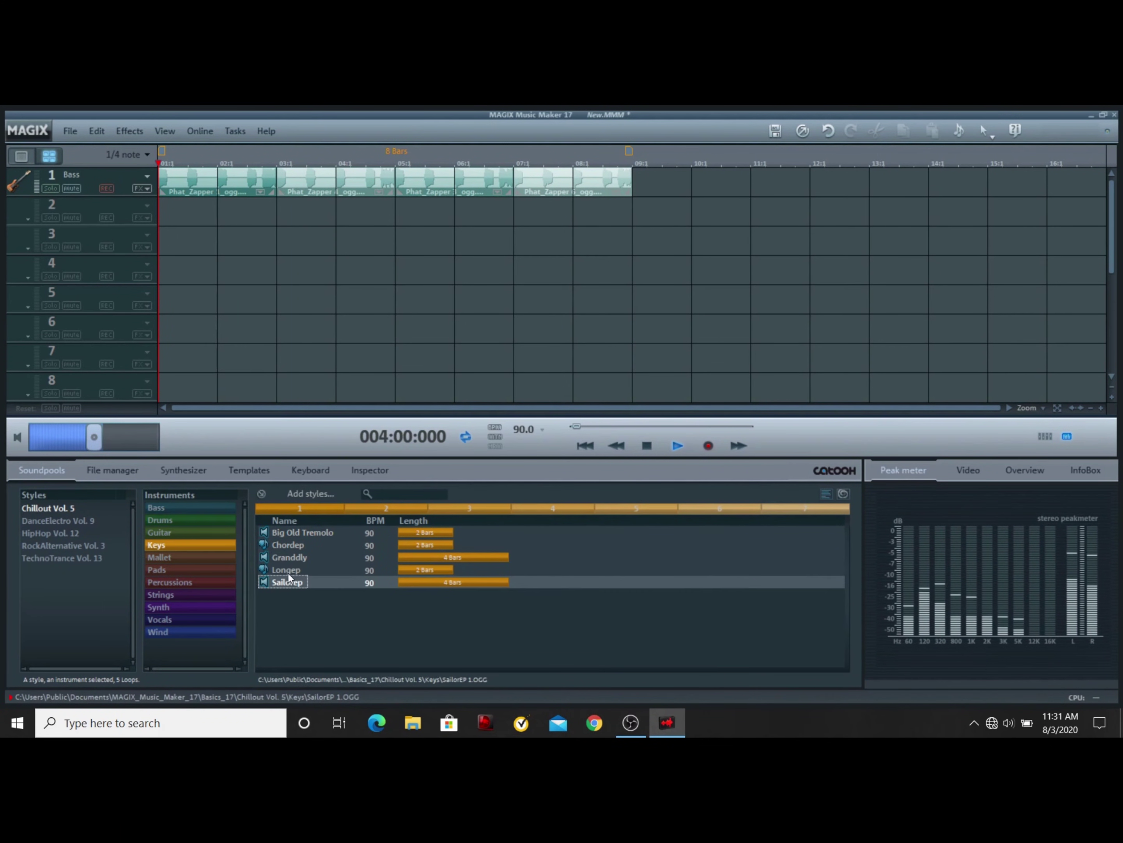
Step: Place the Backbeat C drum loop from Chillout Vol. 5 at bar 1 of track 2
left_click(163, 519)
left_click(304, 558)
left_click_drag(303, 557, 181, 212)
Step: Shift the bass clips two bars later, extend the Backbeat C clip through bar 10 and play the arrangement
left_click_drag(270, 184, 379, 194)
left_click_drag(275, 221, 750, 221)
left_click(677, 447)
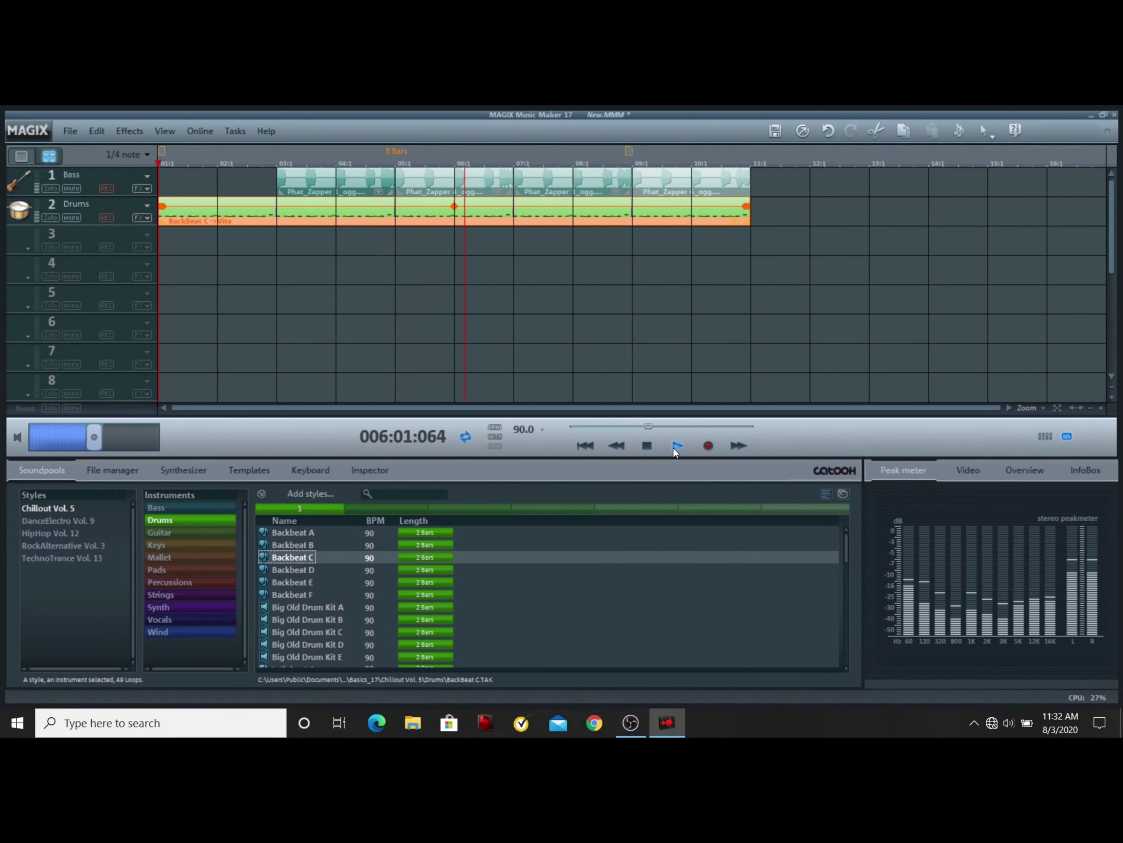
left_click(646, 447)
key("Down")
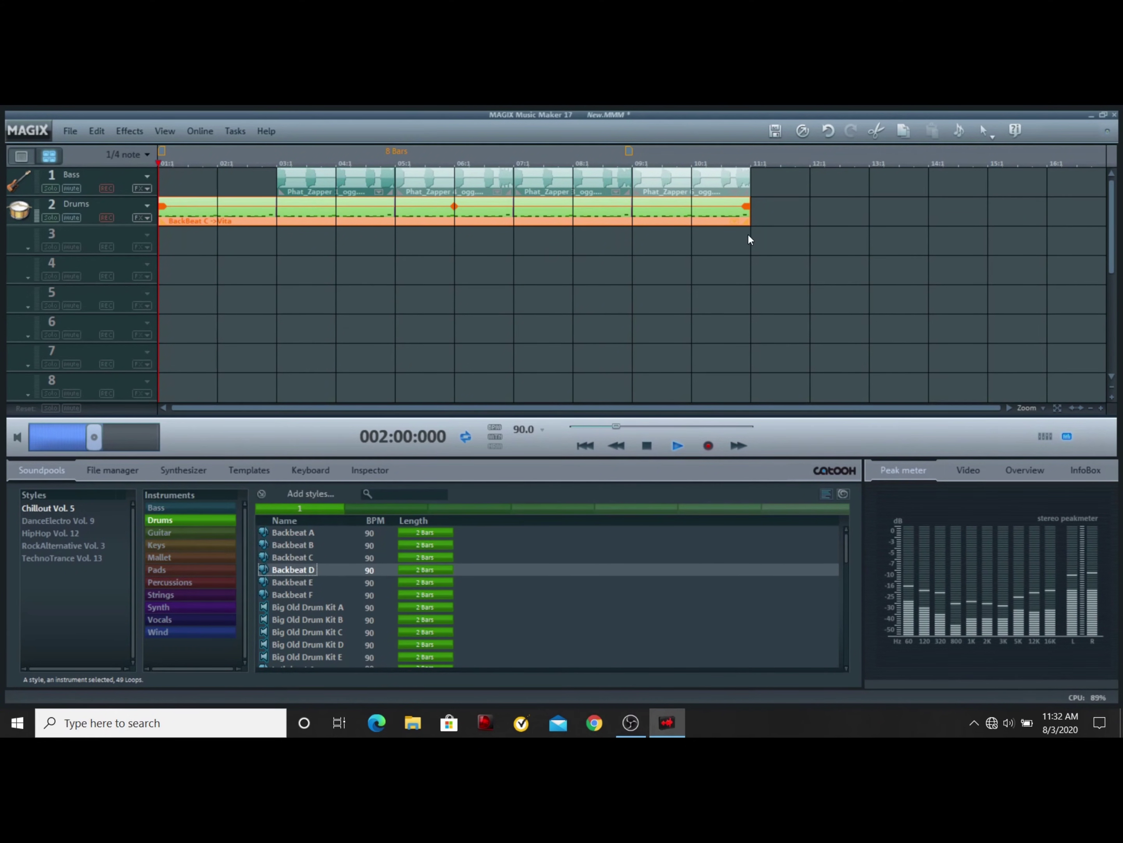
Step: Shorten the Backbeat C clip to two bars and add Backbeat B, D and F at bars 3, 5 and 7 of track 2
left_click_drag(748, 222, 277, 221)
left_click(289, 558)
left_click(300, 582)
left_click(300, 595)
left_click(300, 543)
left_click_drag(300, 544, 325, 221)
left_click_drag(296, 569, 451, 210)
left_click(304, 593)
left_click_drag(559, 310, 556, 211)
Step: Move all four bass clips back to start at bar 1 and play the arrangement
left_click_drag(780, 180, 276, 181)
left_click_drag(326, 181, 208, 180)
left_click(677, 445)
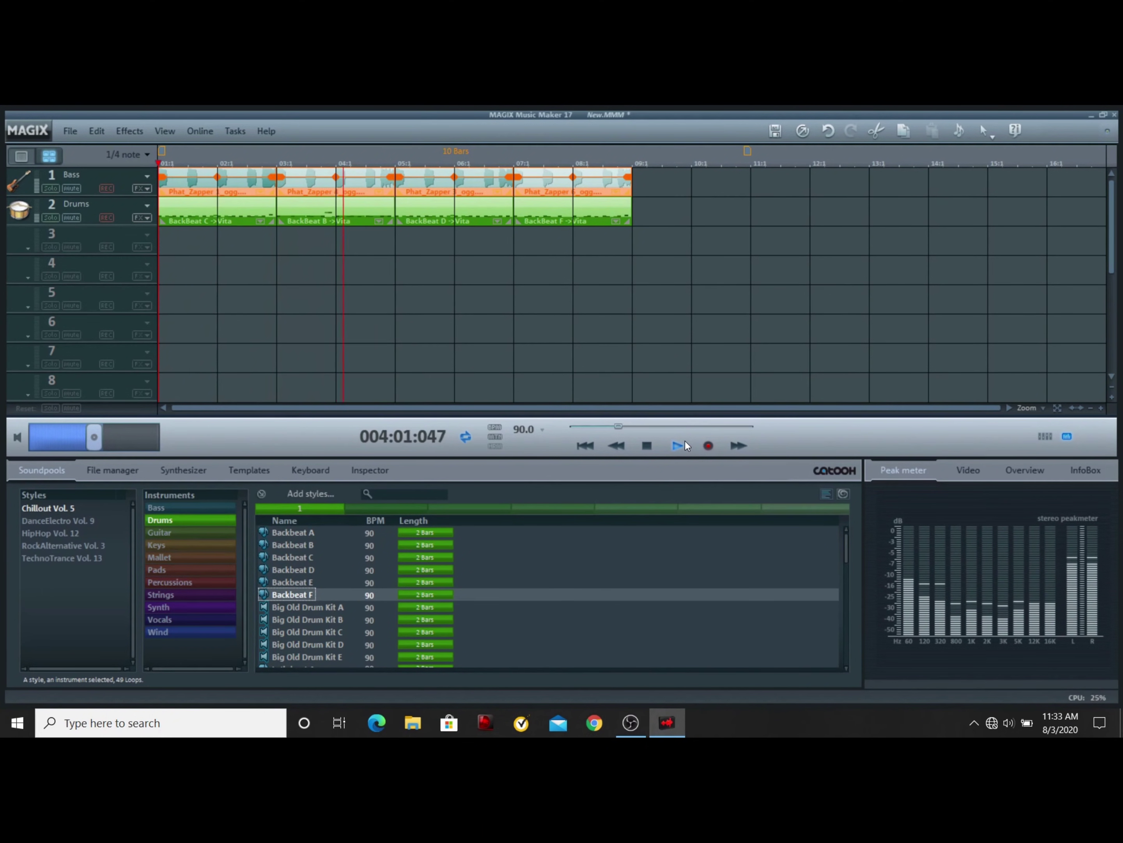
left_click(646, 445)
Step: Duplicate the eight-bar bass and drum section to bars 9 through 16
left_click_drag(680, 186, 177, 213)
key("ctrl+c")
key("ctrl+v")
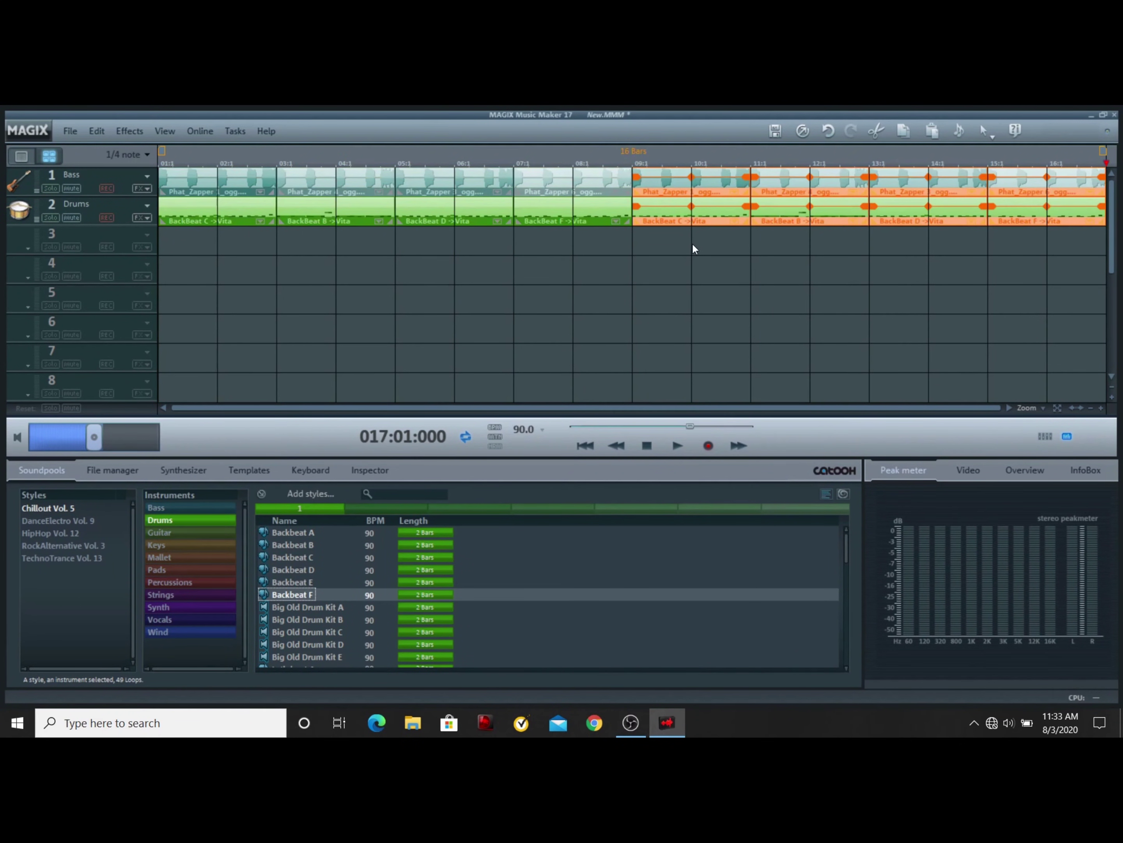
left_click(632, 161)
Step: Audition keys, synth and strings loops in the Chillout Vol. 5 style
left_click(175, 544)
left_click(288, 544)
left_click(290, 557)
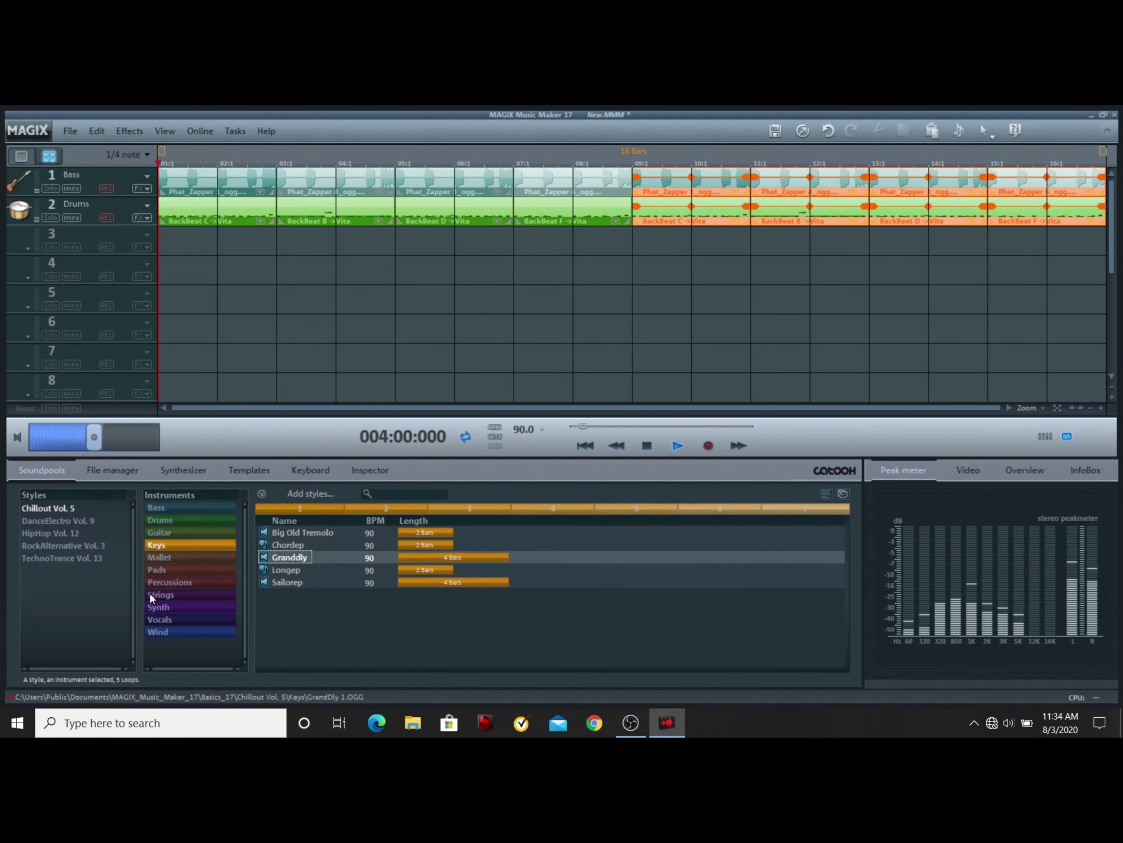
left_click(181, 607)
left_click(181, 594)
left_click(297, 532)
Step: Audition loops from several instruments in the TechnoTrance Vol. 13 style
left_click(50, 558)
left_click(233, 544)
left_click(287, 544)
left_click(286, 632)
left_click(204, 532)
left_click(284, 544)
left_click(282, 556)
Step: Audition brass, pads and other instrument loops in the HipHop Vol. 12 style
left_click(51, 533)
left_click(280, 533)
left_click(281, 545)
left_click(280, 569)
left_click(169, 520)
left_click(286, 557)
left_click(170, 570)
left_click(290, 544)
Step: Audition further loops in the DanceElectro Vol. 9 style
left_click(67, 521)
left_click(188, 532)
left_click(271, 534)
left_click(274, 547)
left_click(282, 569)
left_click(284, 583)
left_click(290, 606)
Step: Audition the Chillout Vol. 5 guitar loops, place Arpguit at bar 9 of track 3 and play the arrangement
left_click(48, 510)
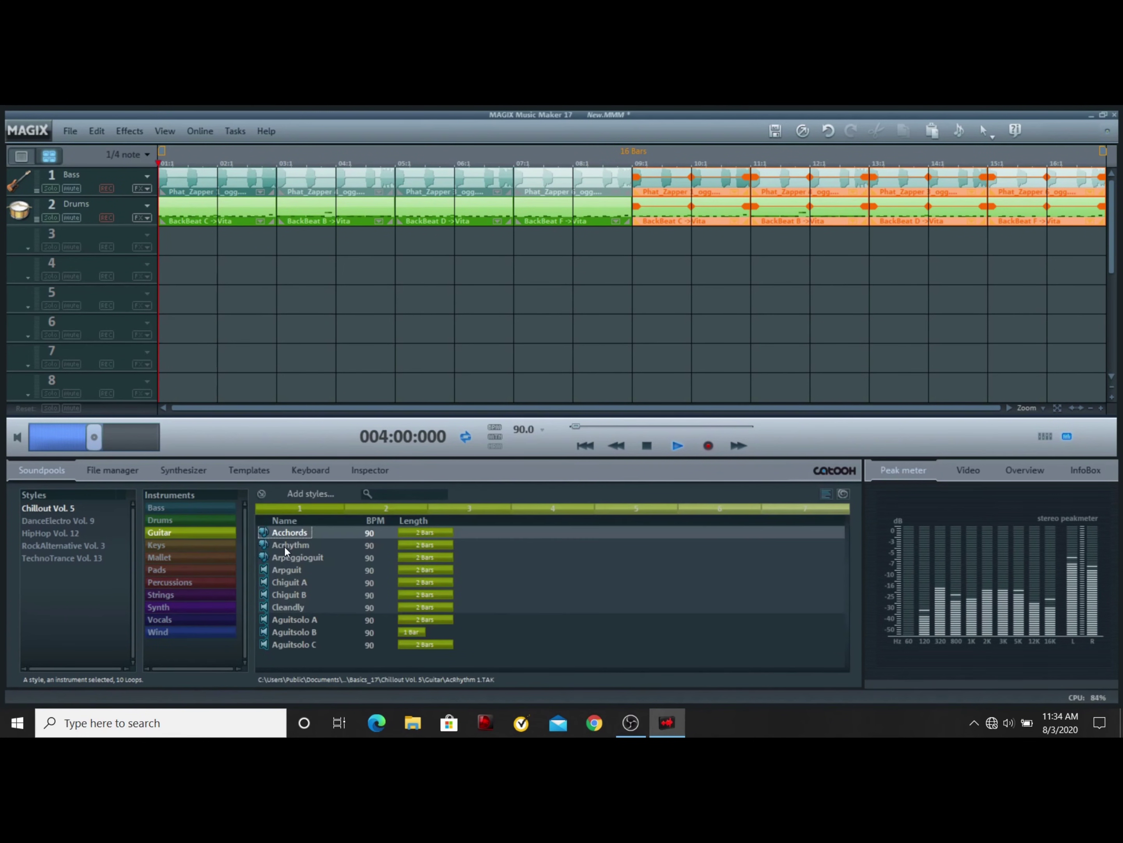
left_click(282, 544)
left_click(285, 555)
left_click(289, 619)
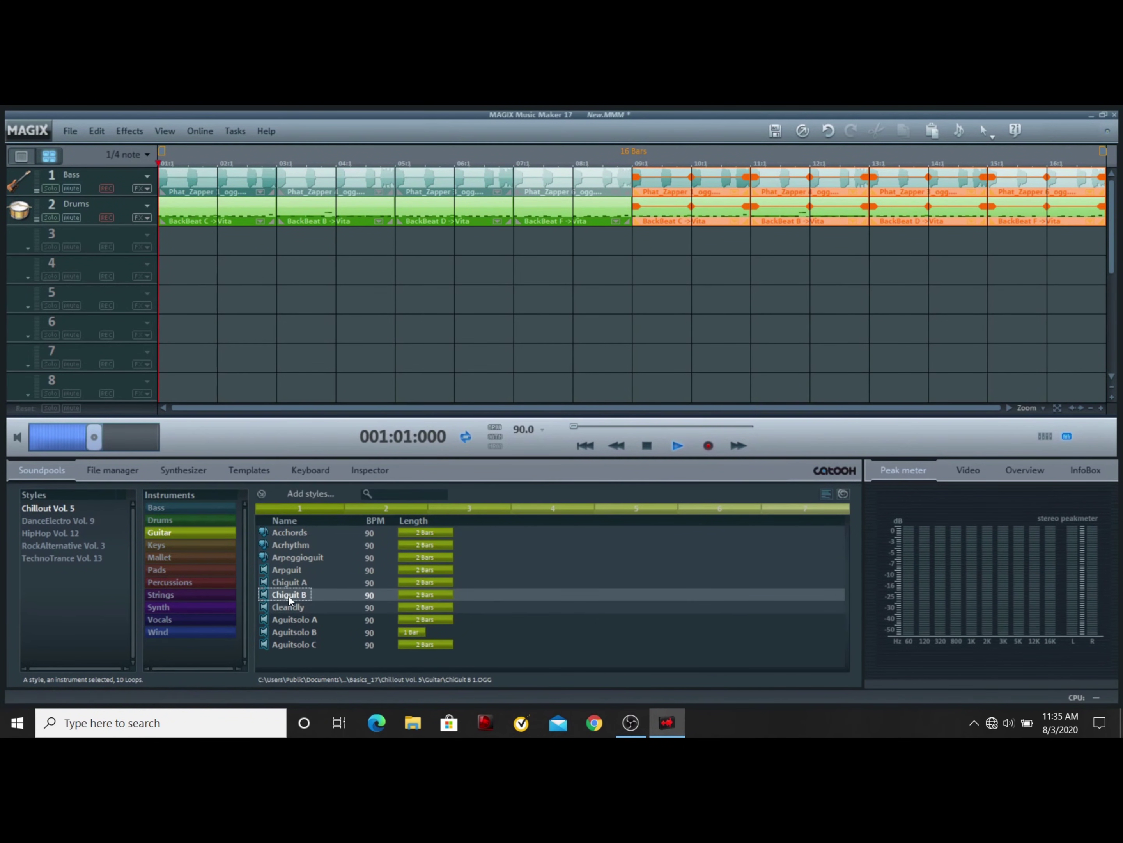
left_click(285, 570)
left_click_drag(285, 571, 685, 250)
key("space")
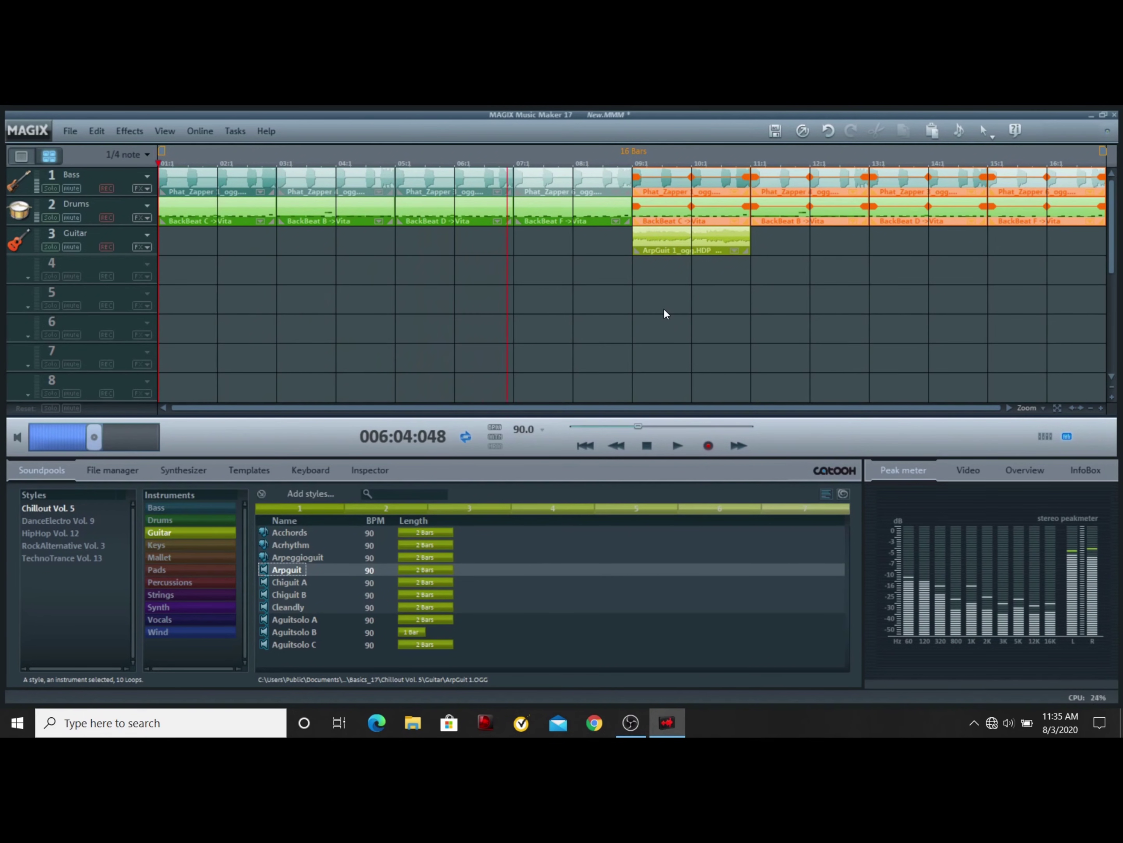
key("space")
Step: Add Arpguit pitches 3, 6 and 7 at bars 11, 13 and 15 of track 3 and play the arrangement
left_click(488, 508)
left_click_drag(488, 508, 806, 245)
left_click(697, 509)
left_click_drag(697, 509, 923, 245)
left_click(809, 509)
left_click(810, 509)
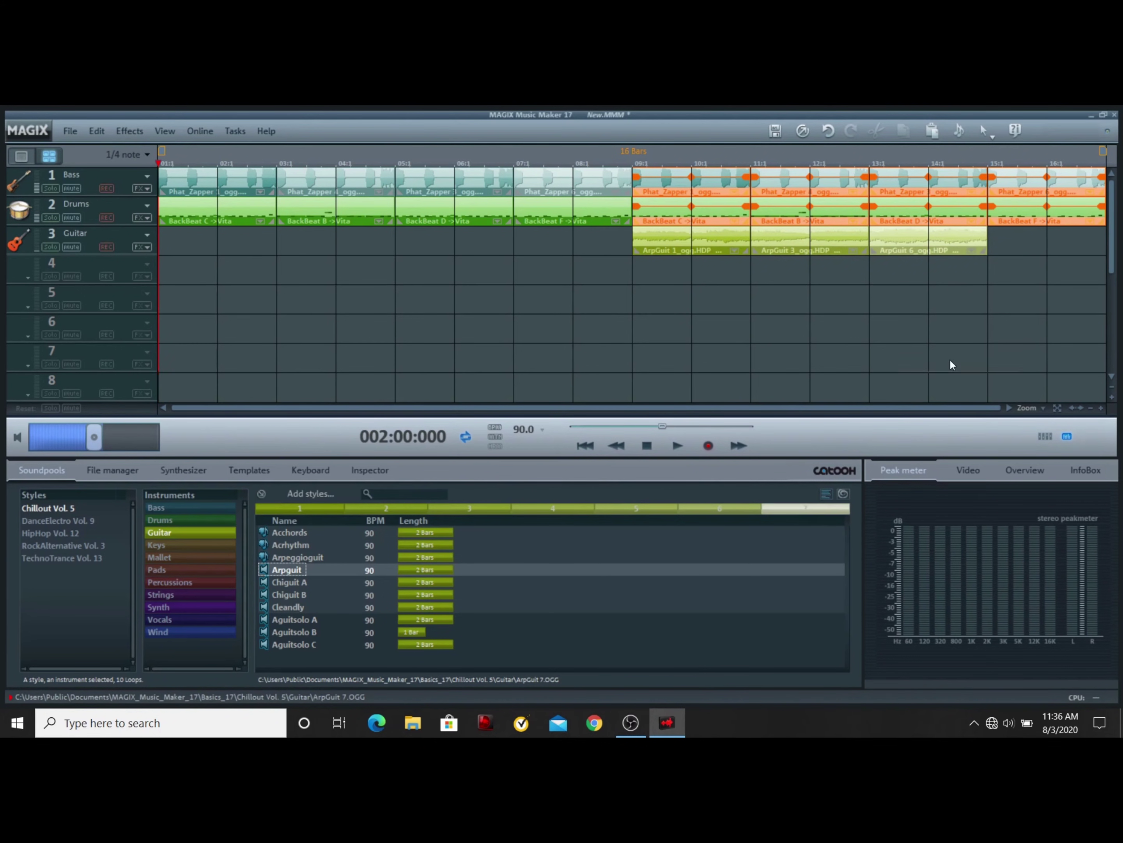
left_click(1091, 407)
left_click(673, 445)
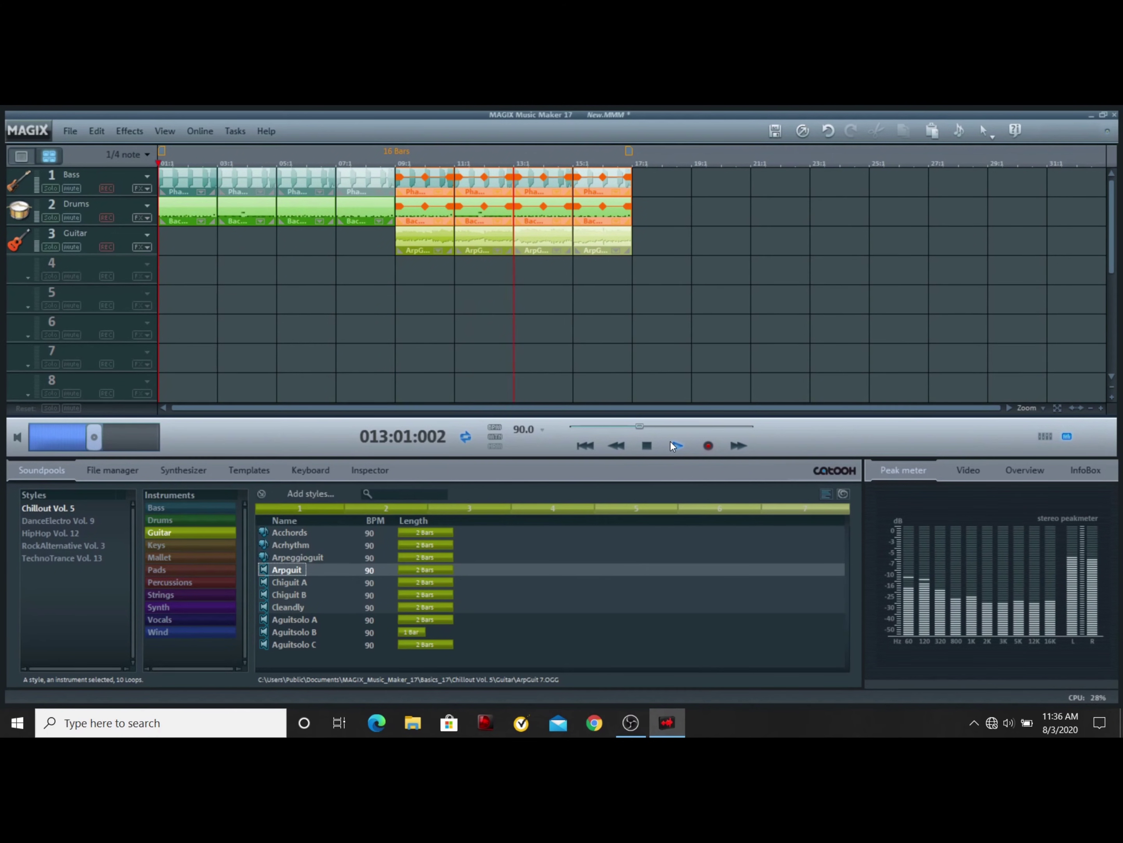
left_click(648, 451)
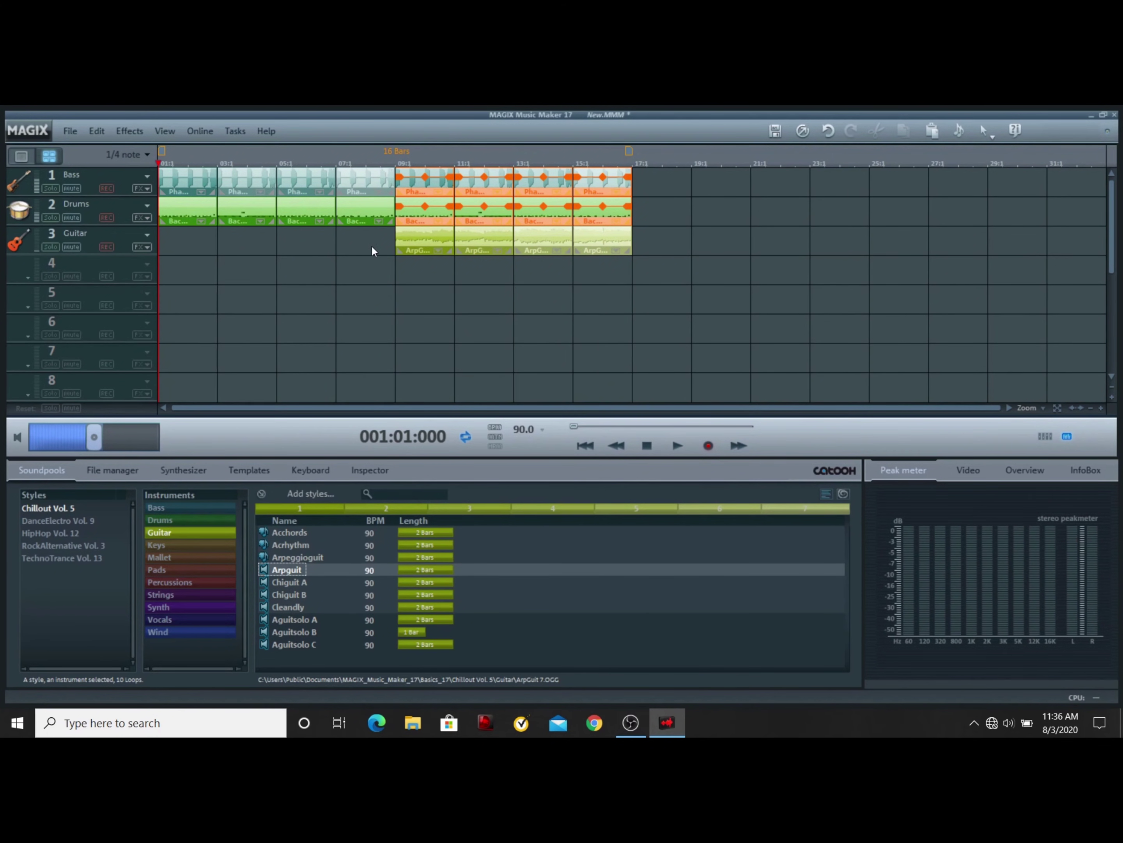
Step: Copy the bass and drum clips of bars 1 to 8 and paste them at bar 17
left_click_drag(371, 251, 168, 178)
key("ctrl+c")
left_click(634, 163)
key("ctrl+v")
Step: Copy the four guitar clips on track 3 and paste them at bar 25
left_click_drag(612, 260, 407, 237)
key("ctrl+c")
key("ctrl+v")
key("Home")
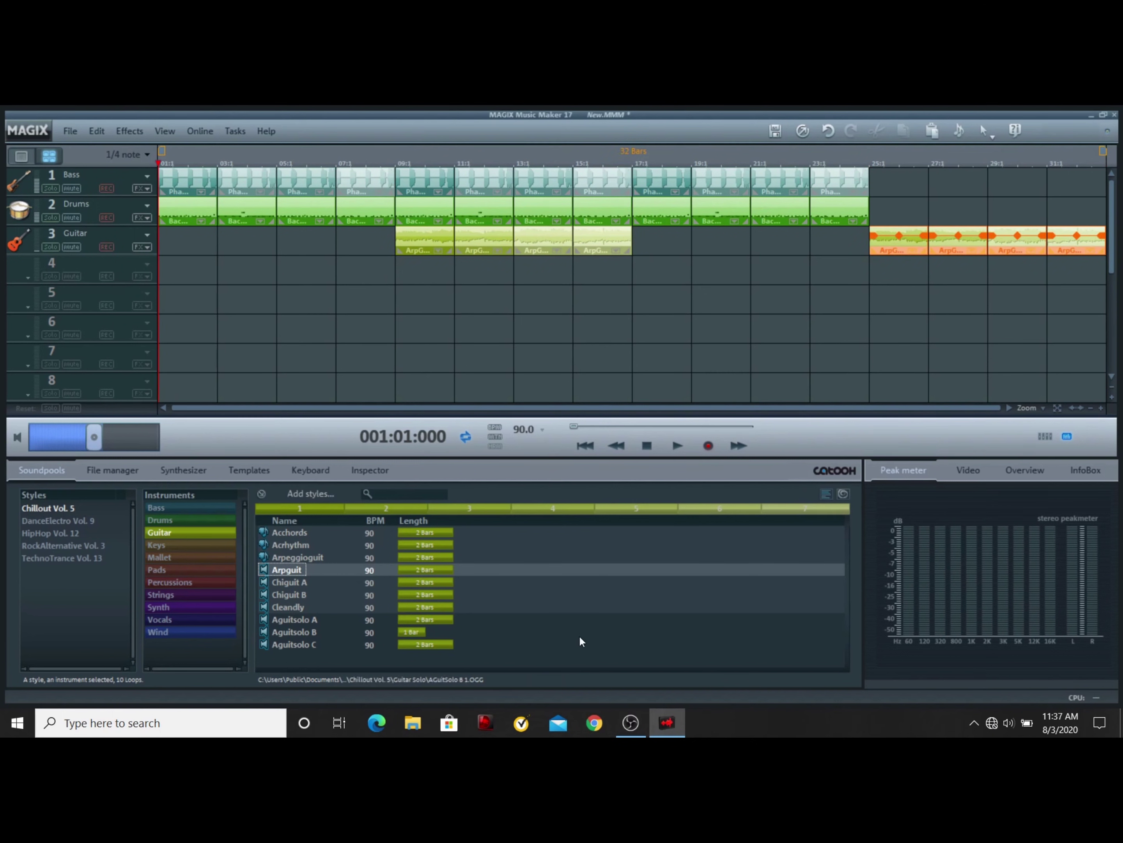
Step: Try a BeatBox 2 synthesizer object across bars 17 to 24 of track 4
left_click(187, 543)
left_click(159, 607)
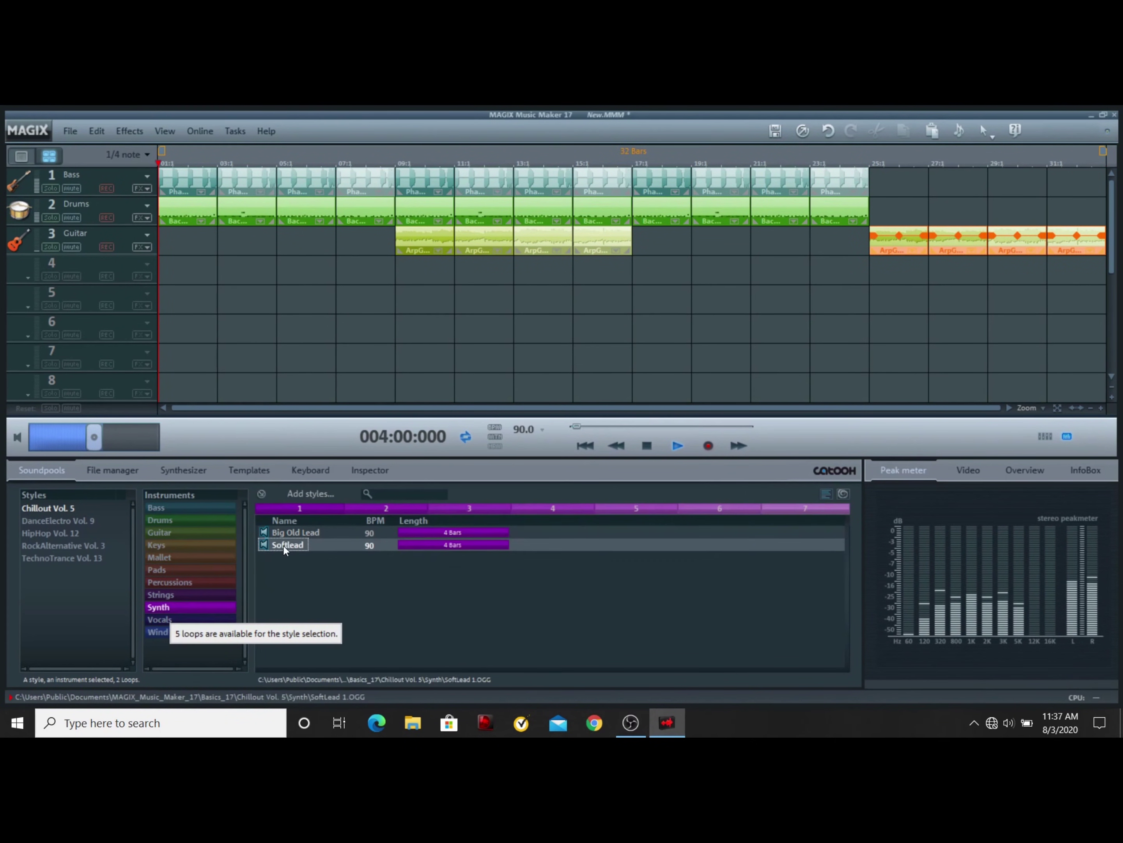
left_click(183, 470)
left_click_drag(43, 529, 715, 276)
left_click_drag(804, 279, 869, 278)
left_click(632, 162)
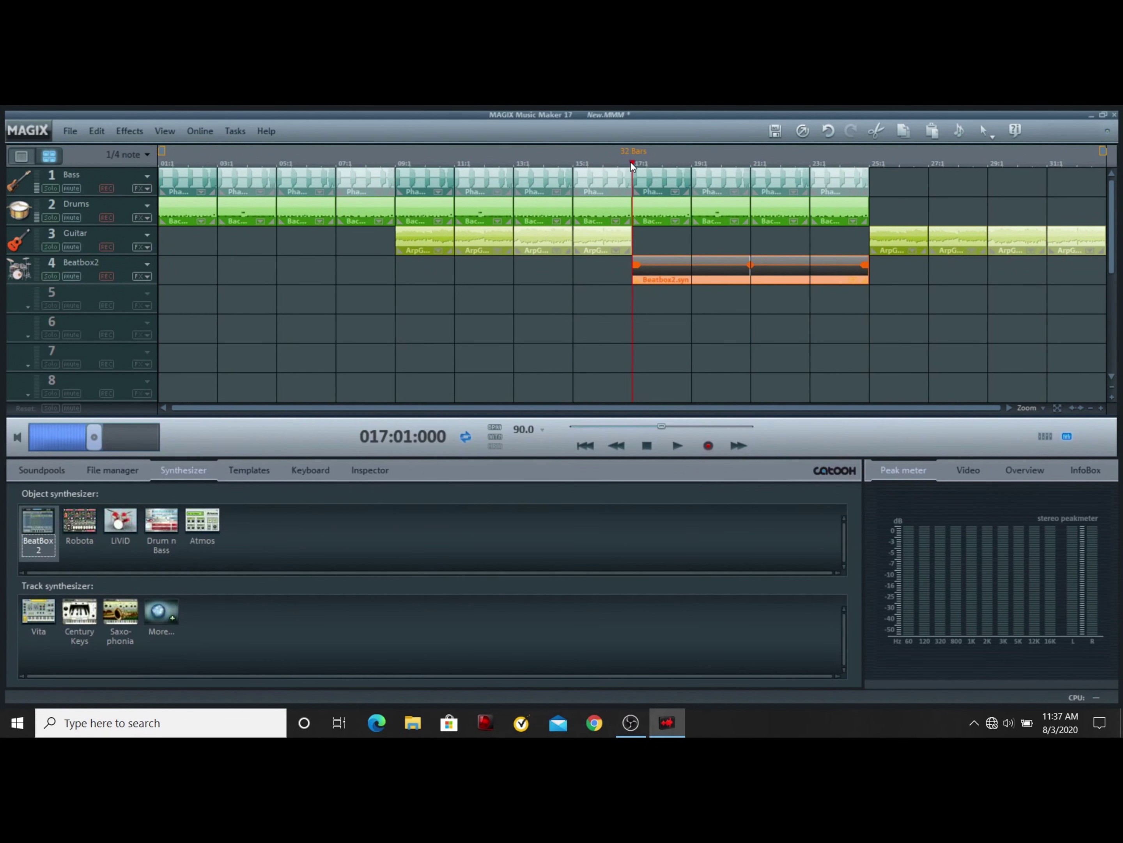
key("space")
key("Delete")
key("space")
left_click(163, 524)
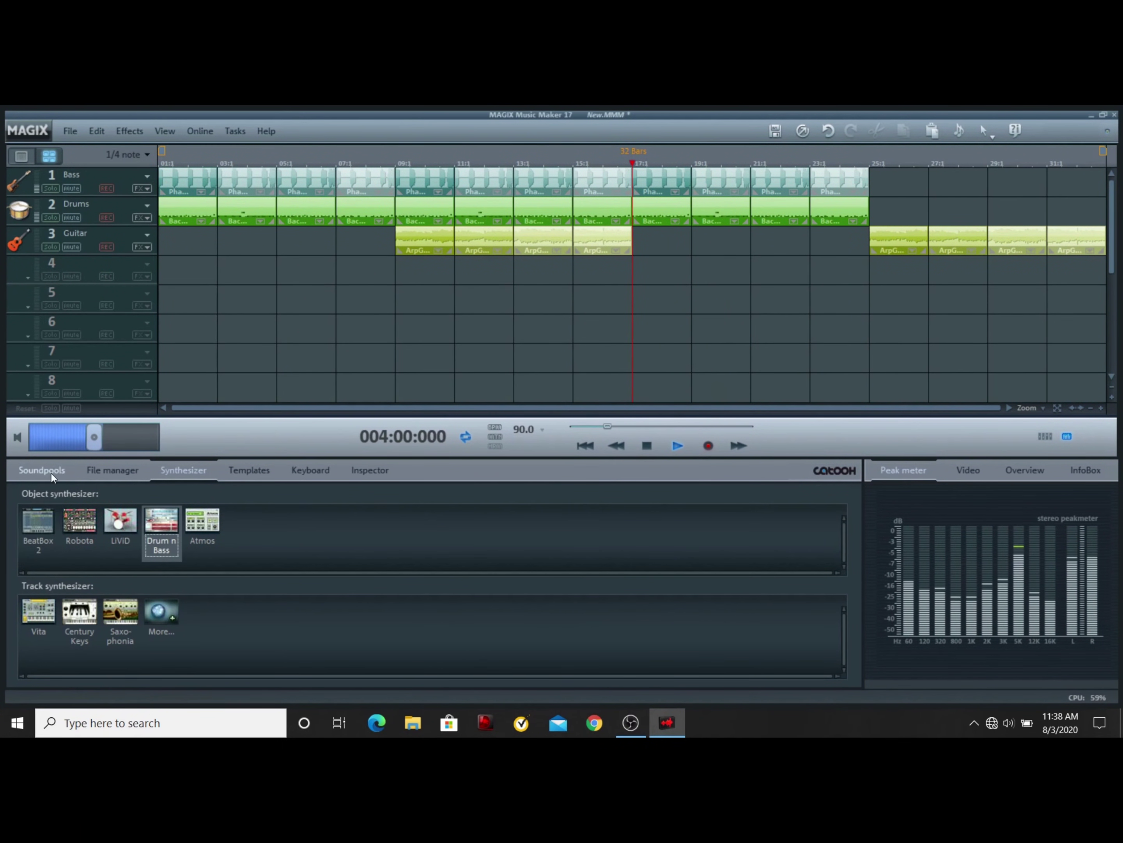
Step: Audition the bass and keys loops in the Chillout Vol. 5 soundpool
left_click(51, 472)
left_click(156, 507)
left_click(287, 545)
left_click(287, 557)
left_click(288, 569)
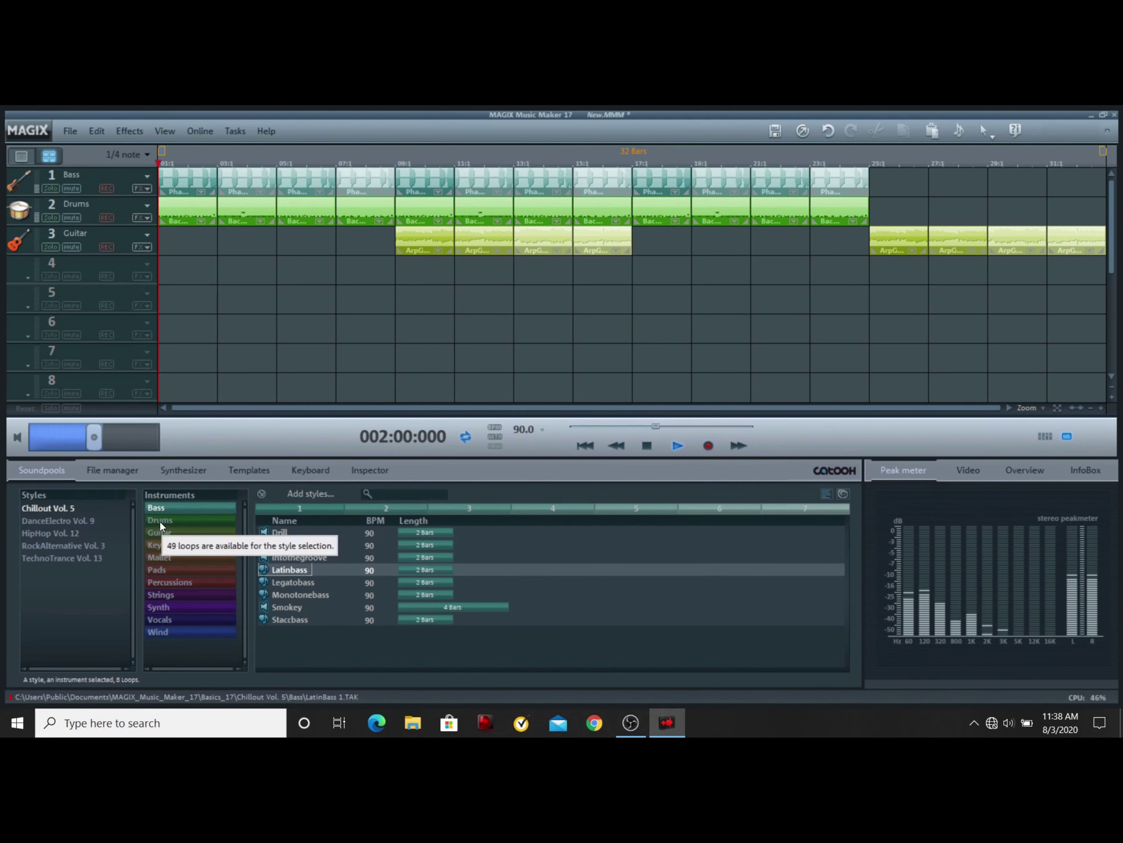
left_click(156, 545)
left_click(301, 582)
Step: Show the Sequences loops of DanceElectro Vol. 9 and audition Atomik
left_click(58, 521)
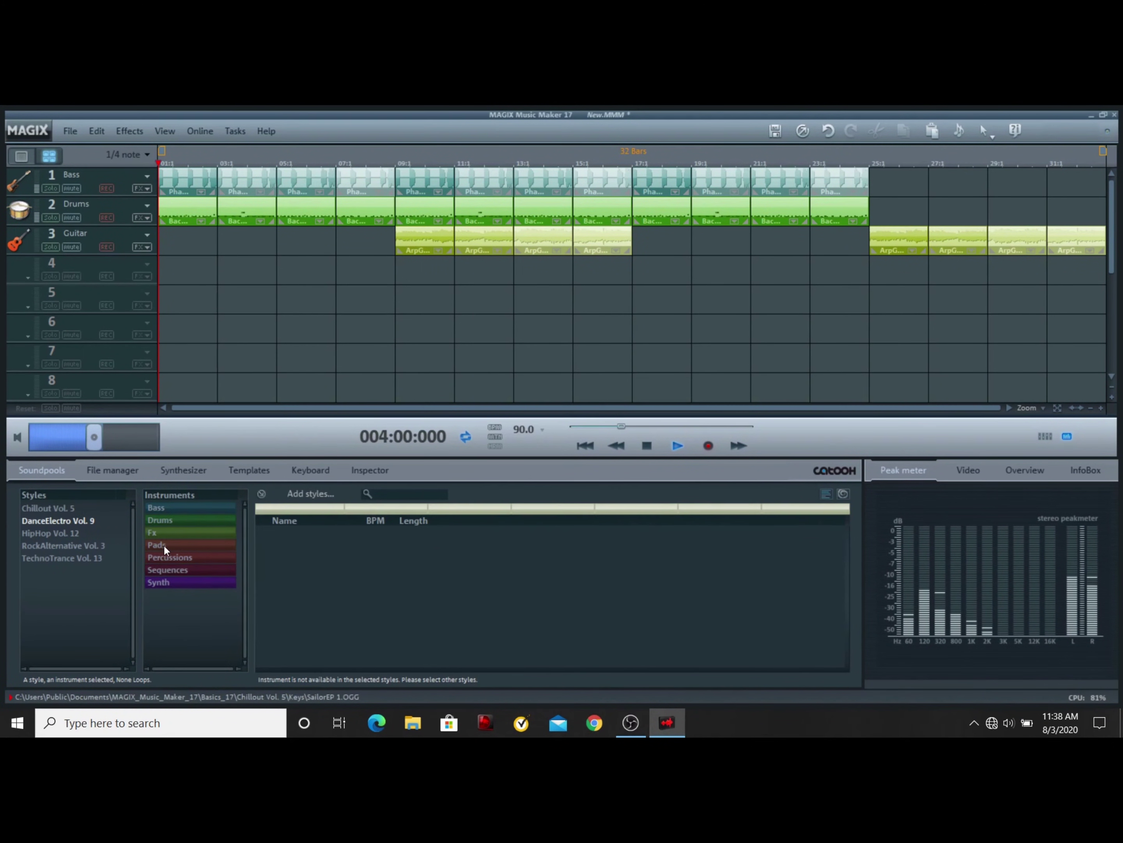
left_click(168, 569)
left_click(287, 532)
Step: Try an Atomik sequence clip across bars 17 to 24 of track 4
left_click_drag(292, 559, 658, 270)
left_click(633, 162)
key("space")
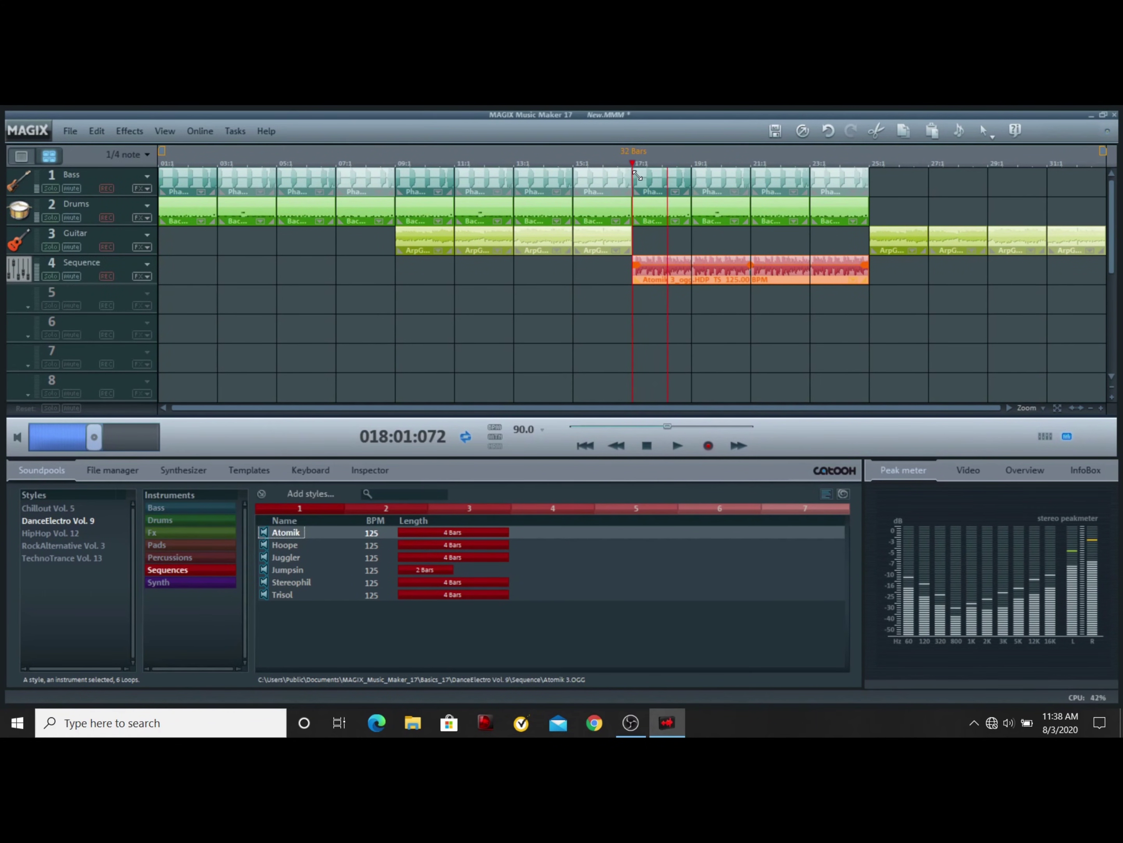
key("space")
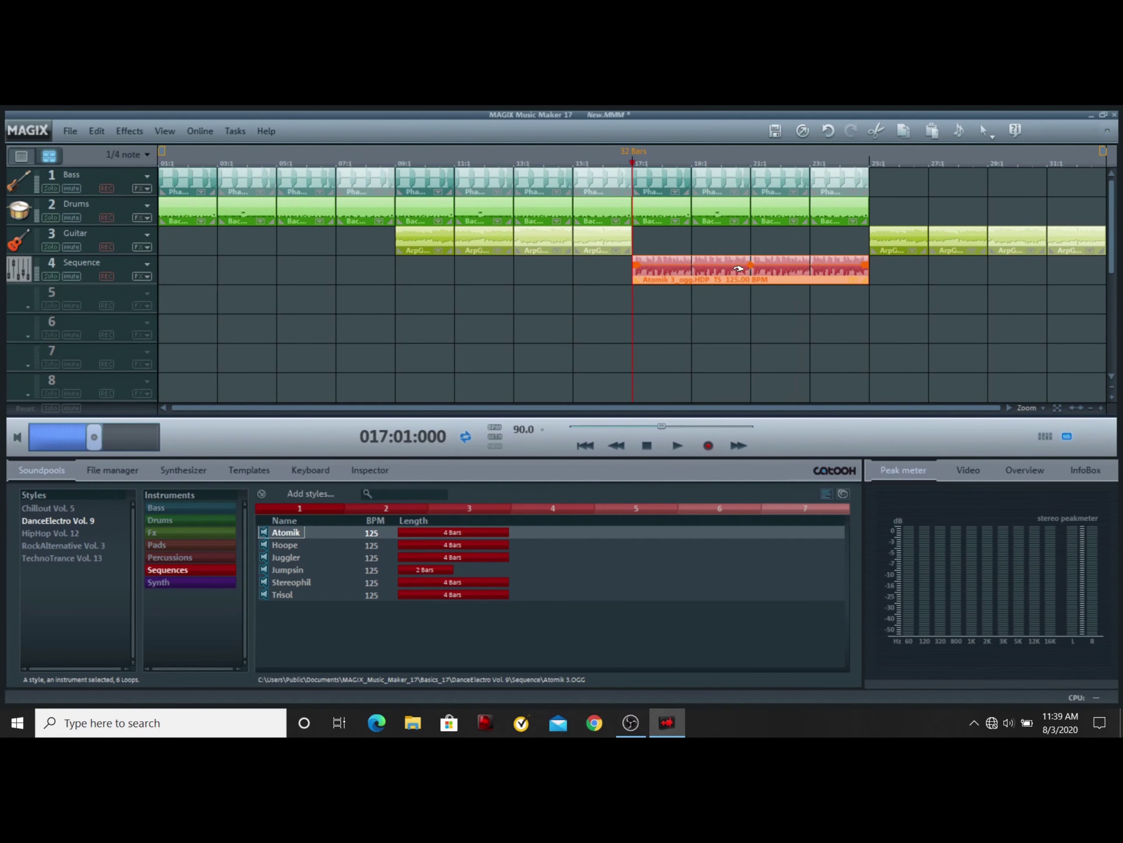
key("Delete")
Step: Place Atomik pitch 3 at bar 17 and pitch 1 at bar 19 of track 4, each two bars long
left_click_drag(495, 508, 676, 275)
left_click(329, 510)
left_click_drag(329, 510, 692, 280)
left_click_drag(785, 298, 726, 273)
left_click_drag(809, 281, 750, 281)
Step: Add two more two-bar Atomik clips in higher pitches at bars 21 and 23 of track 4 and play the section
left_click_drag(650, 509, 841, 270)
left_click_drag(812, 515, 781, 301)
key("space")
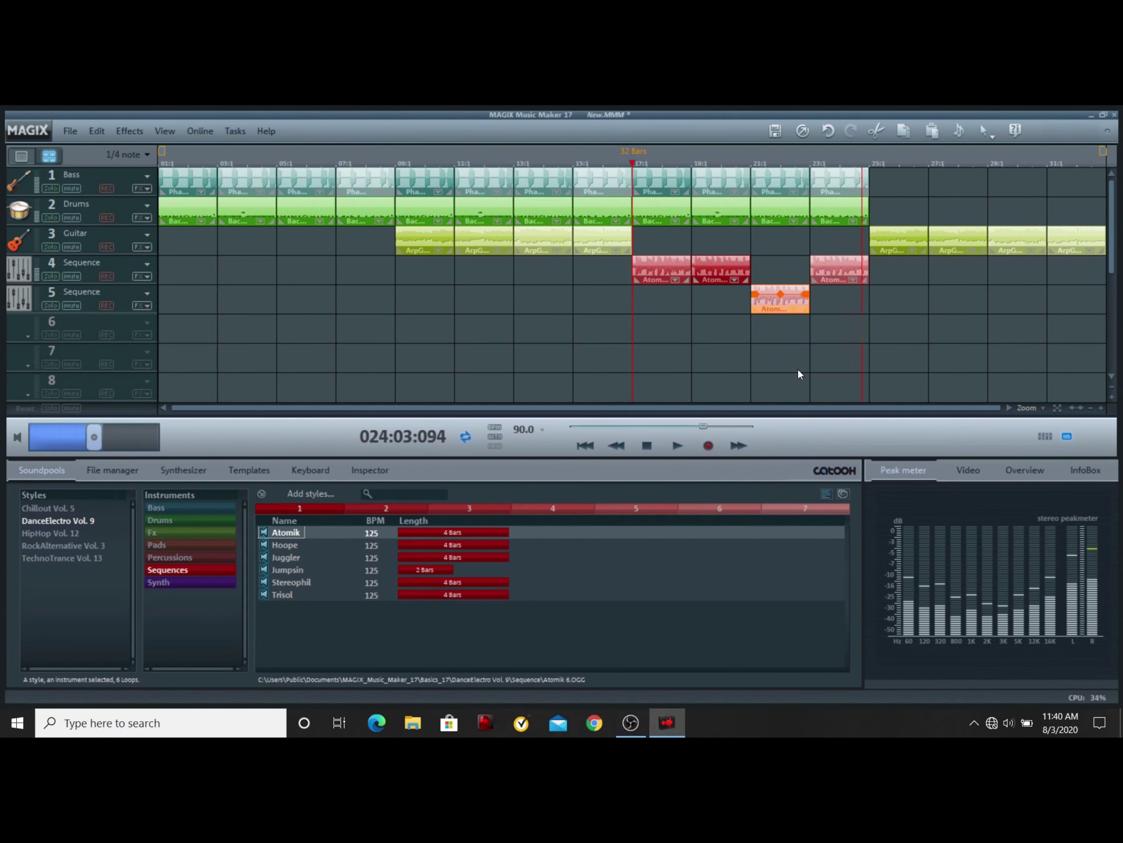
left_click(647, 445)
left_click_drag(776, 301, 773, 272)
Step: Duplicate the bass, drum and sequence clips of bars 17 to 24 at bar 25 and play the arrangement from the start
left_click(1090, 408)
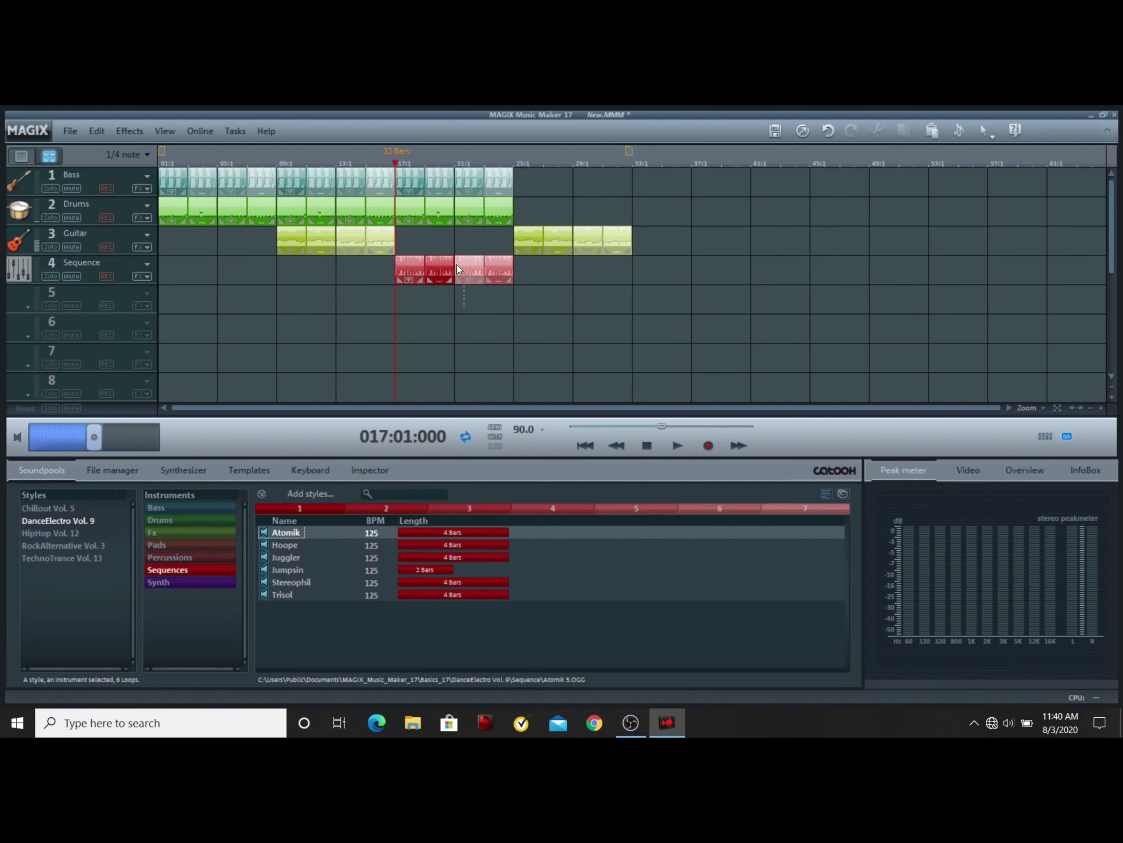
left_click_drag(402, 300, 504, 174)
key("ctrl+c")
left_click(514, 162)
key("ctrl+v")
left_click(163, 163)
left_click(677, 446)
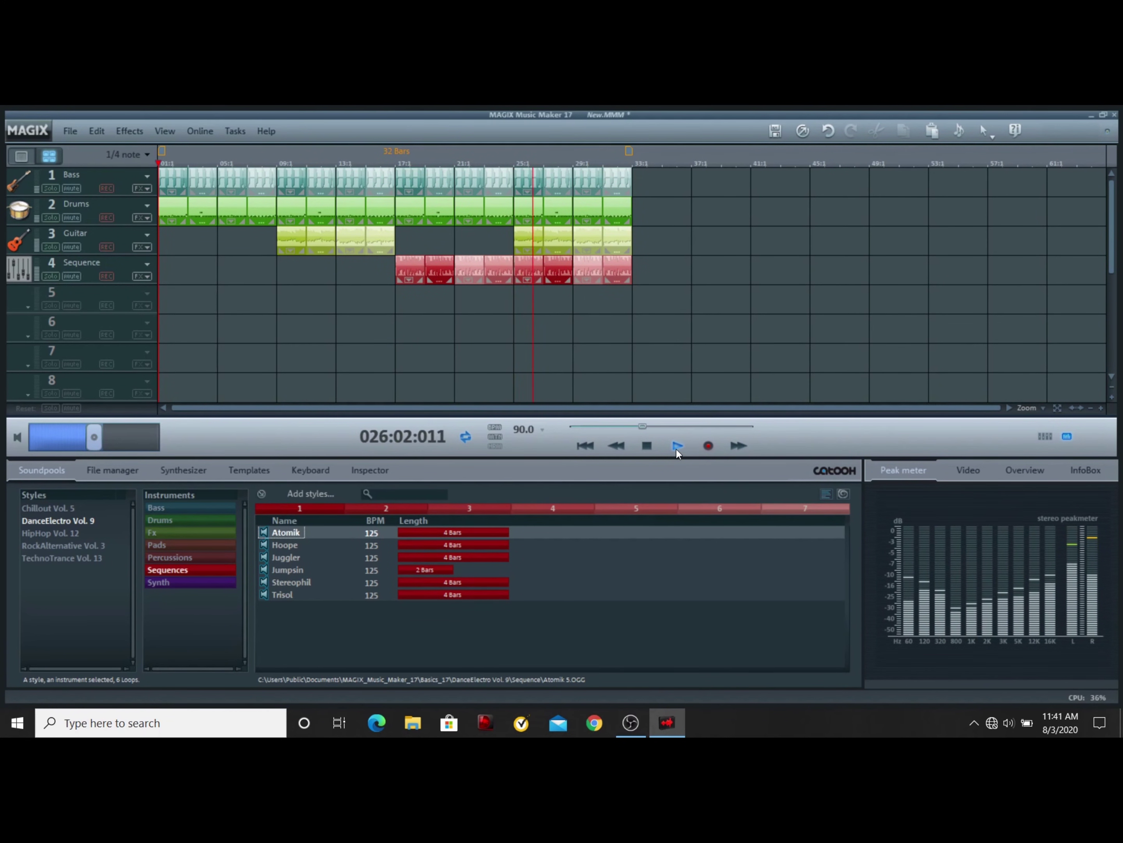
Step: Move the bass, drum and sequence clips of bars 25 to 32 to bar 33, leaving the guitar clips in place
left_click(644, 445)
left_click_drag(641, 272, 681, 274)
left_click_drag(656, 186, 570, 203)
left_click_drag(543, 189, 661, 188)
Step: Duplicate the bass, drum and sequence clips of bars 33 to 40 at bar 41
left_click_drag(743, 304, 734, 179)
left_click(751, 164)
key("ctrl+c")
key("ctrl+v")
Step: Copy the guitar clips of bars 25 to 32 to bar 41 of track 3 and play the arrangement from the start
left_click(752, 164)
left_click_drag(622, 270, 530, 240)
key("ctrl+c")
key("ctrl+v")
left_click(705, 339)
key("Home")
left_click(678, 446)
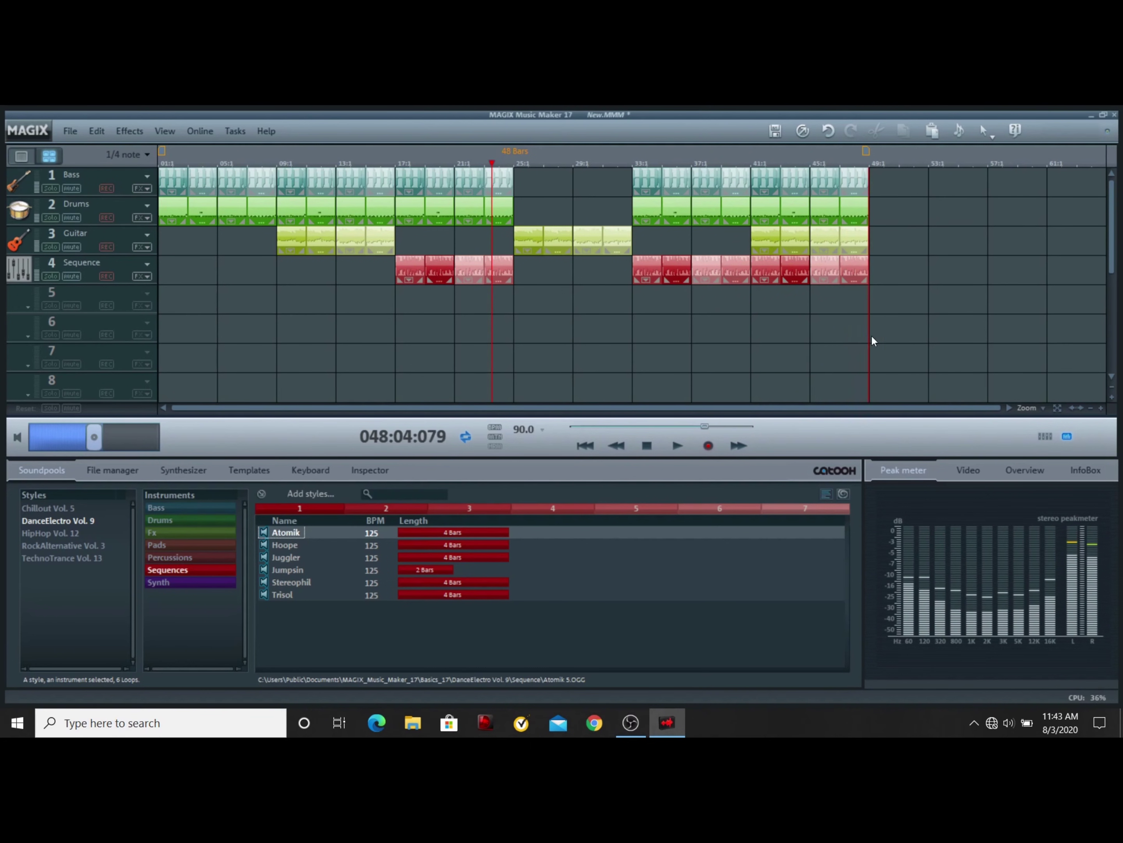
Step: Copy the bass and drum clips of bars 1 to 8 to bar 49
left_click(647, 447)
left_click_drag(253, 241, 173, 187)
key("ctrl+c")
left_click(870, 161)
key("ctrl+v")
Step: Copy the sequence clips of bars 41 to 48 to bar 57 of track 4 and play from bar 41
left_click_drag(892, 276, 768, 302)
key("ctrl+c")
key("ctrl+v")
key("space")
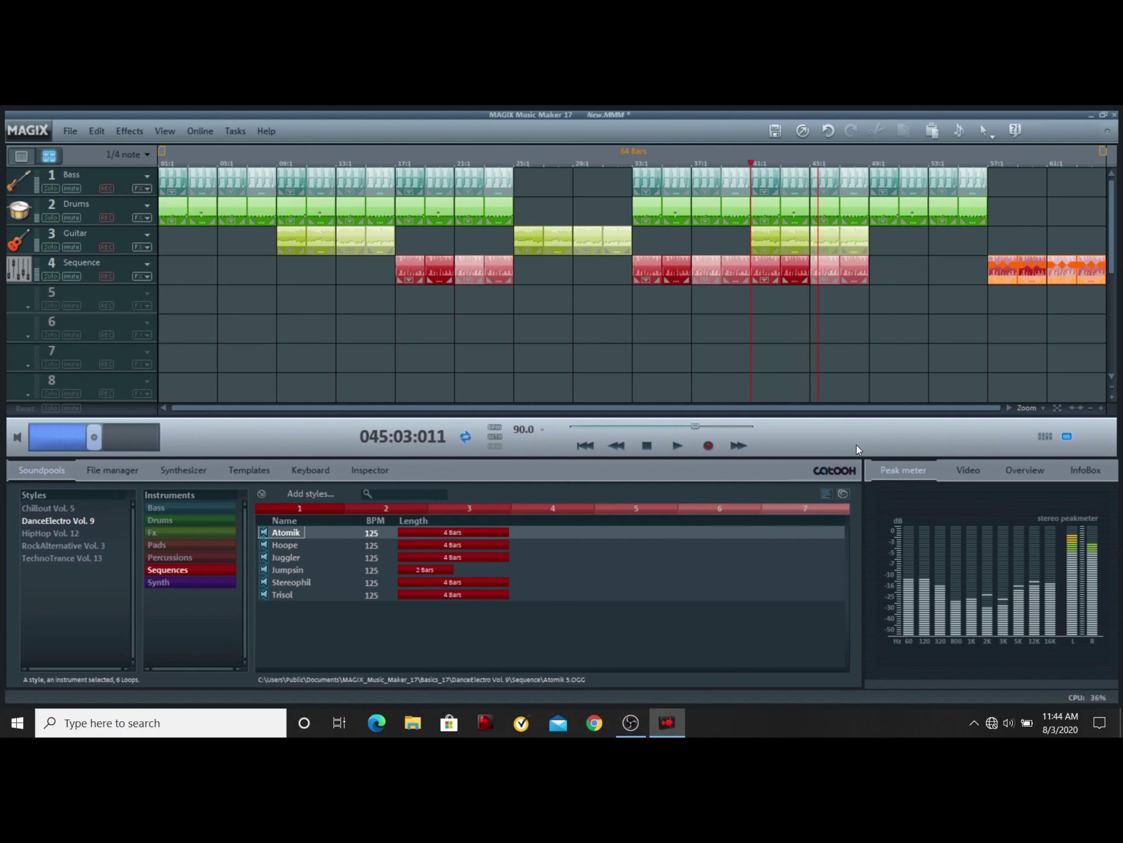
Step: Try pasting the copied clips at bar 65 and undo the paste
left_click(1090, 408)
left_click(1101, 408)
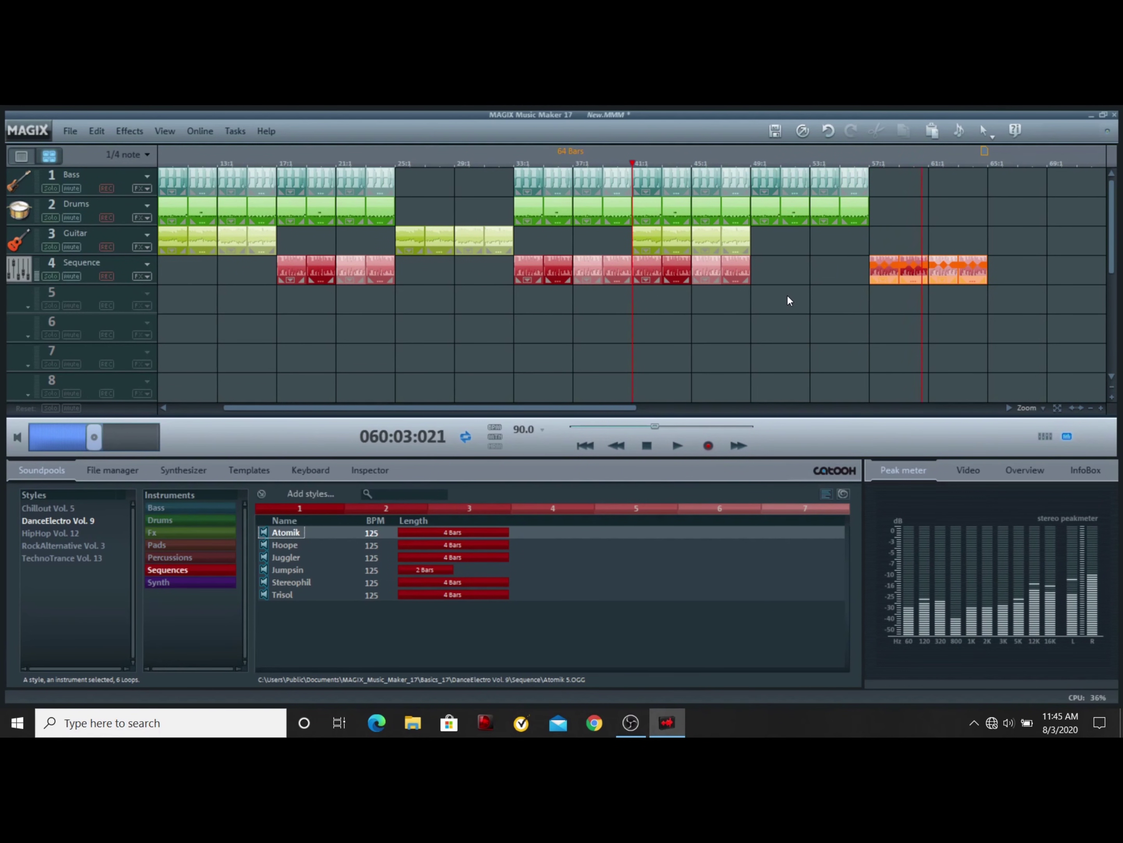
left_click(646, 445)
left_click(841, 240)
left_click(1010, 407)
left_click(989, 166)
key("ctrl+v")
key("ctrl+z")
Step: Copy the guitar clips of bars 41 to 48 to bar 65 of track 3 and play from about bar 47
left_click(651, 240)
key("ctrl+c")
left_click(988, 164)
key("ctrl+v")
left_click(1090, 407)
left_click(728, 239)
left_click(502, 153)
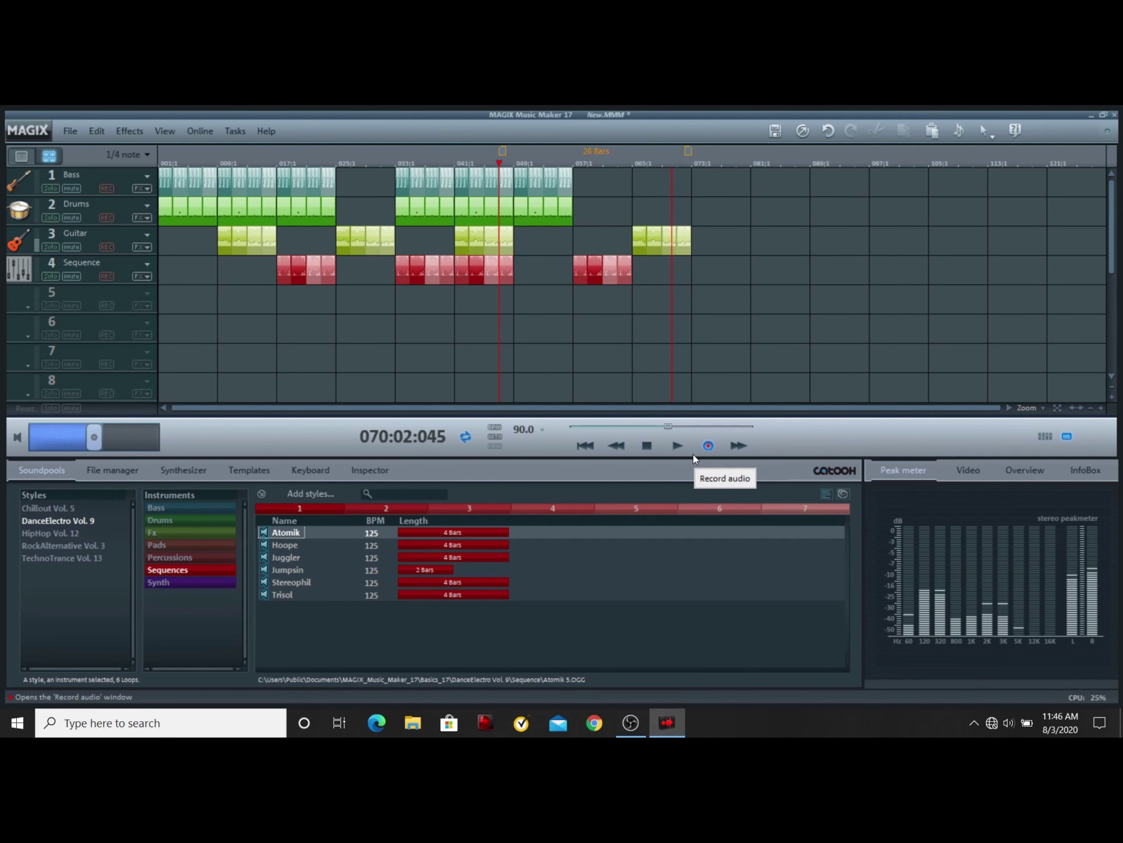
Step: Duplicate the bass, drum, guitar and sequence clips of bars 47 to 56 at bar 73 and play the ending
left_click(647, 446)
left_click(649, 446)
left_click_drag(572, 292, 505, 174)
left_click(692, 164)
key("ctrl+c")
key("ctrl+v")
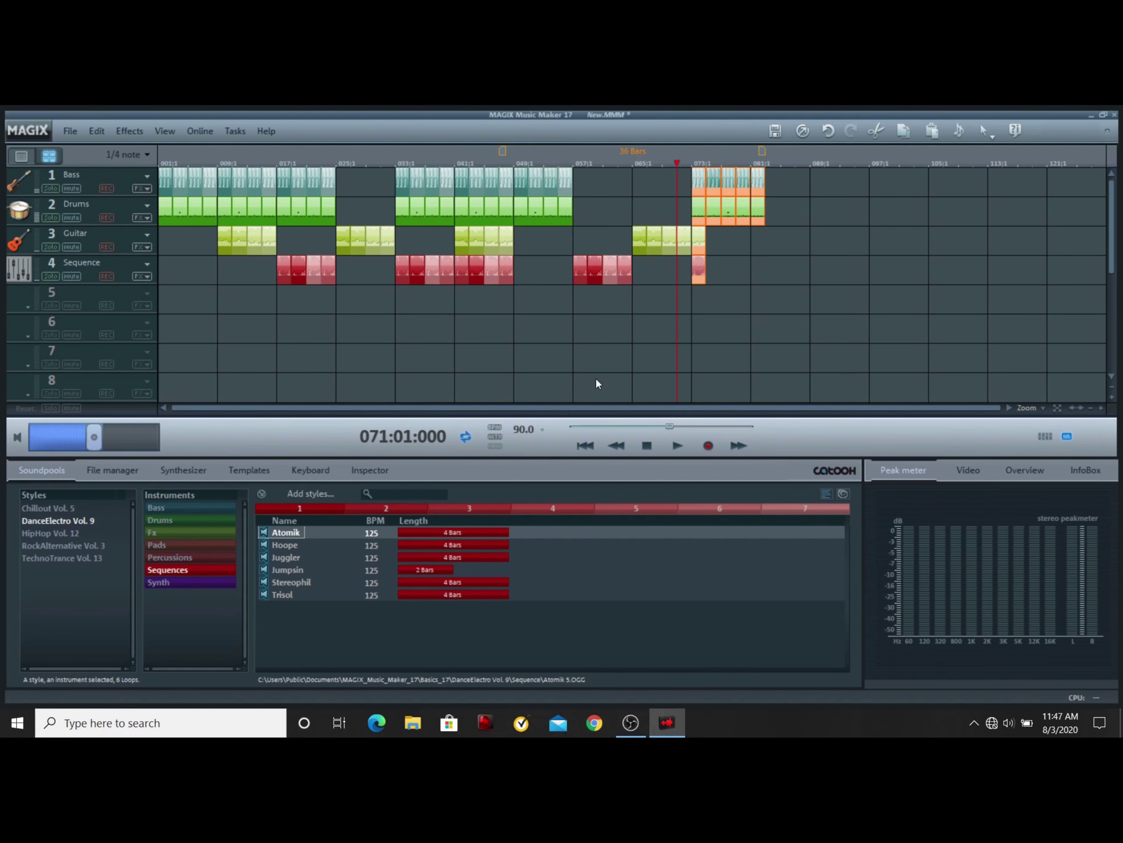
left_click(678, 446)
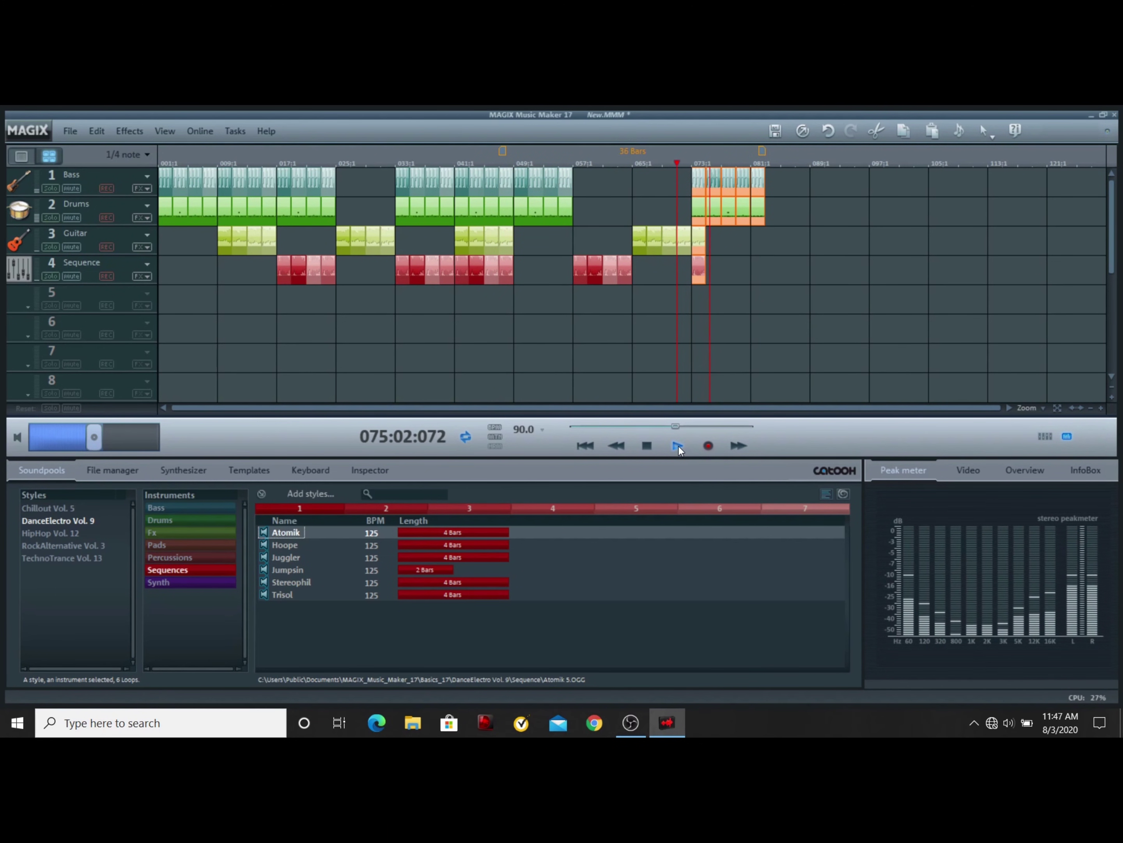
left_click(647, 445)
left_click(679, 444)
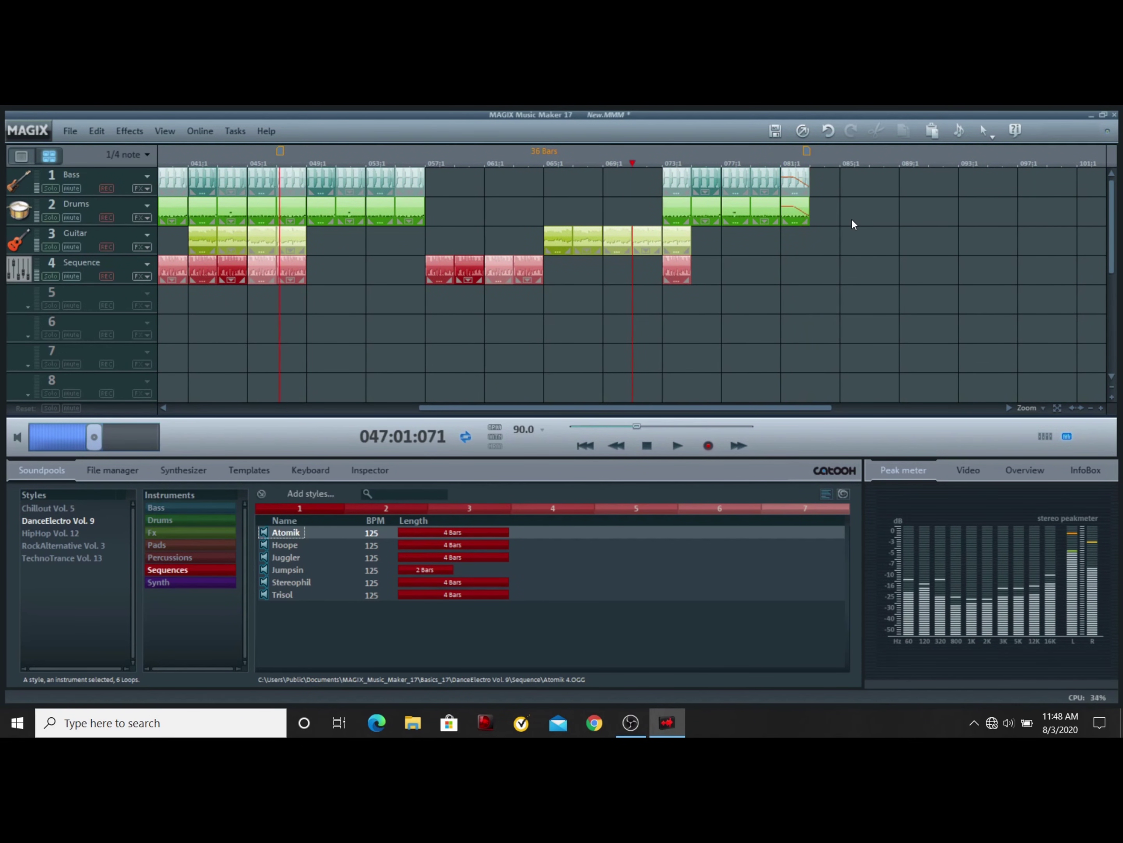
Step: Play the complete arrangement from bar 1 with the whole track in view
left_click(647, 445)
left_click(1091, 407)
left_click(1091, 408)
left_click(161, 162)
left_click(675, 445)
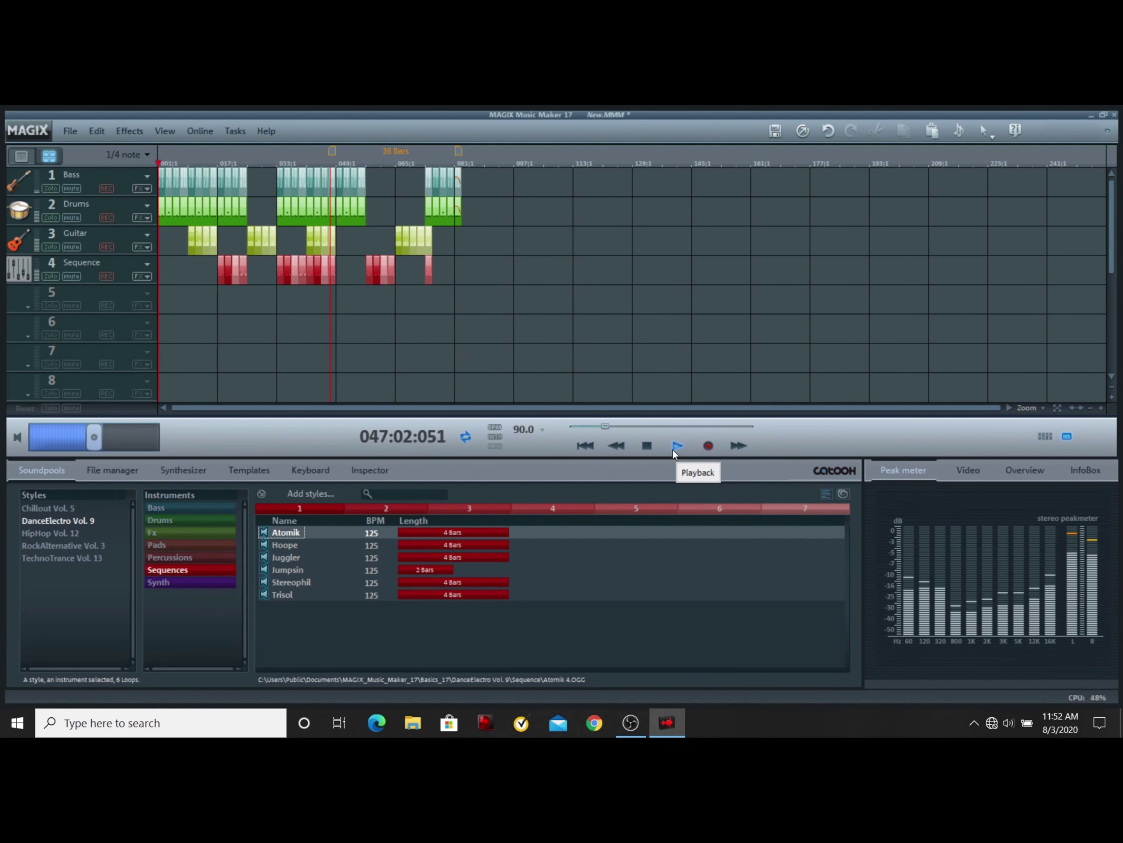
Step: Extend the playback range back to bar 1 so it spans 82 bars, and begin exporting the arrangement
left_click(647, 446)
left_click_drag(332, 151, 156, 153)
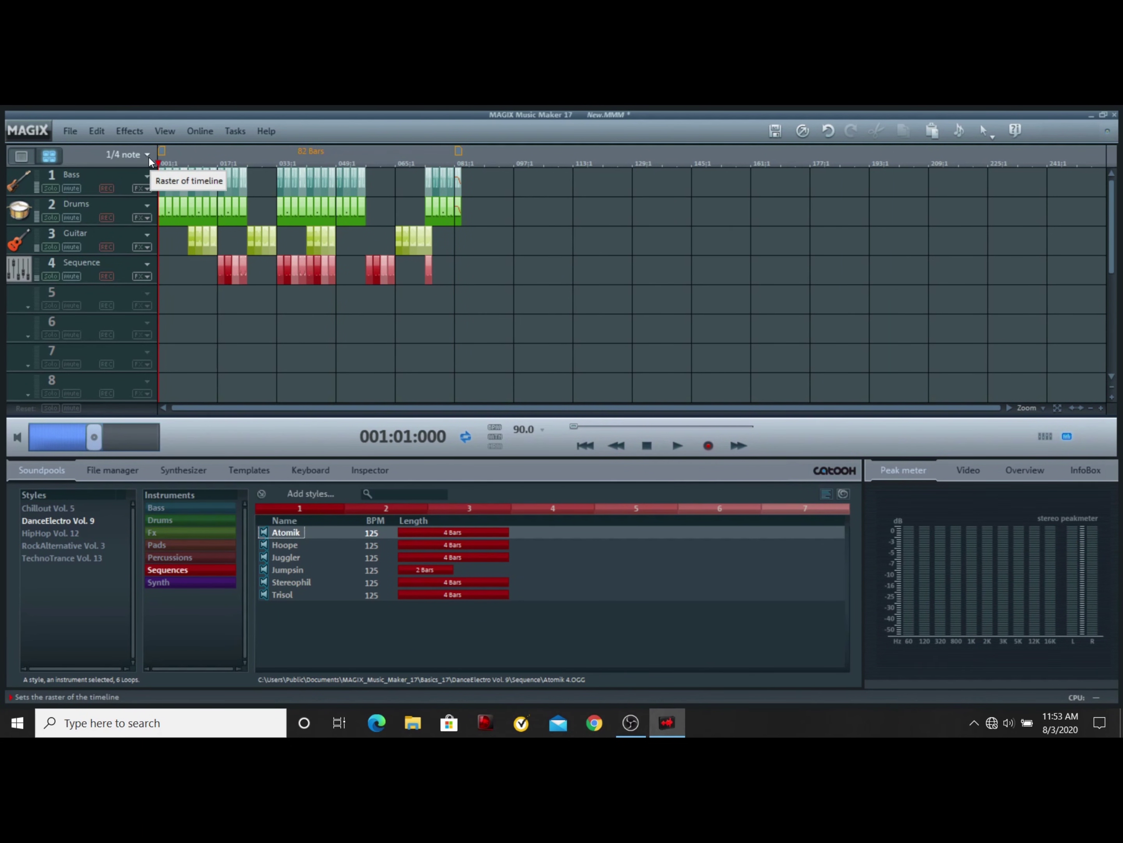
left_click(69, 132)
mouse_move(85, 210)
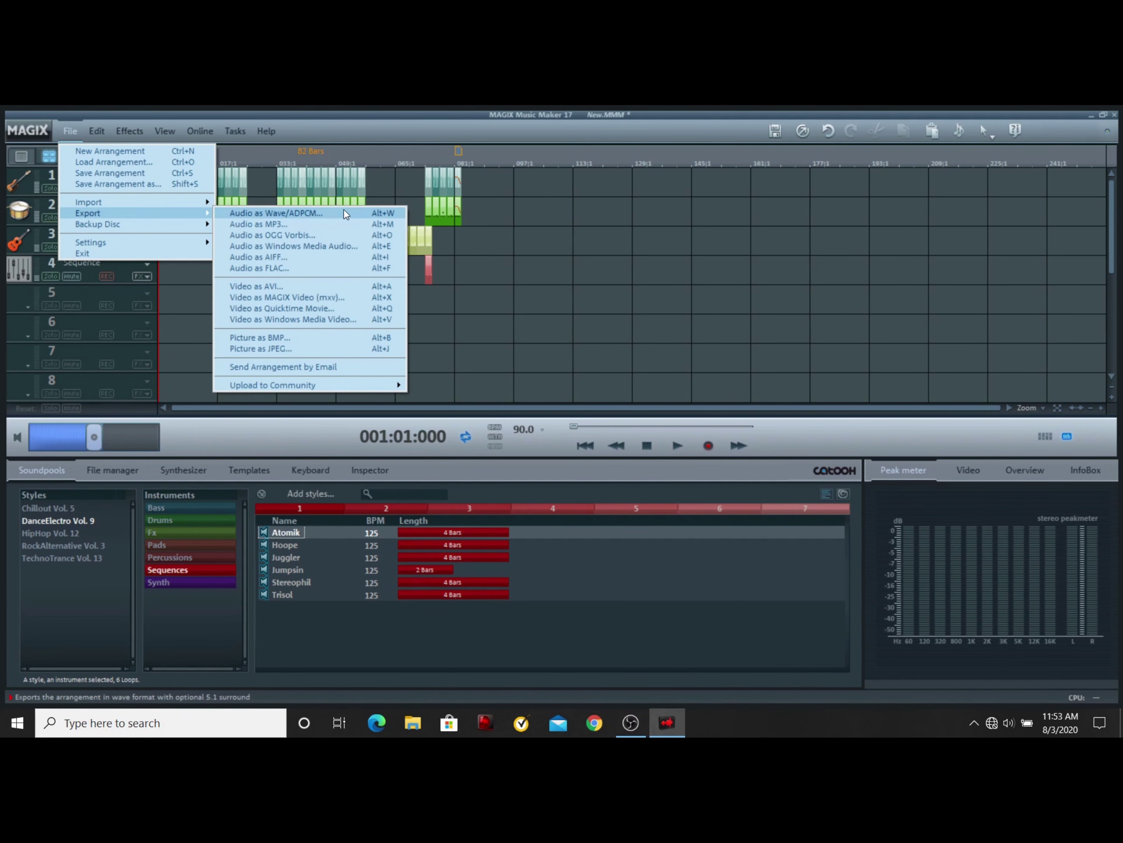